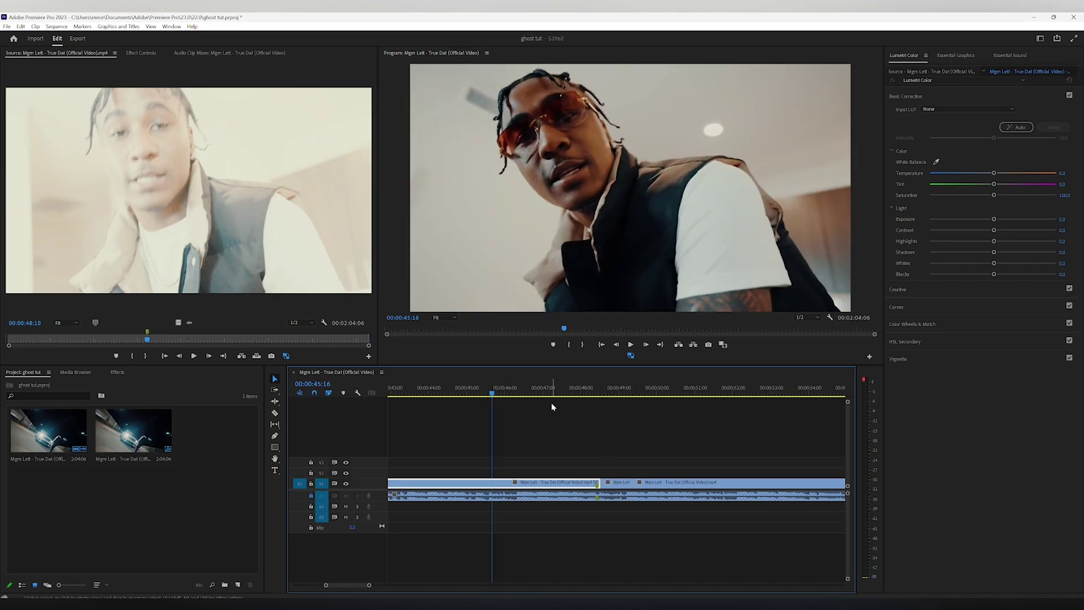
Step: Replace the short clip at 00:00:48:16 on the video track with a linked After Effects composition
key("space")
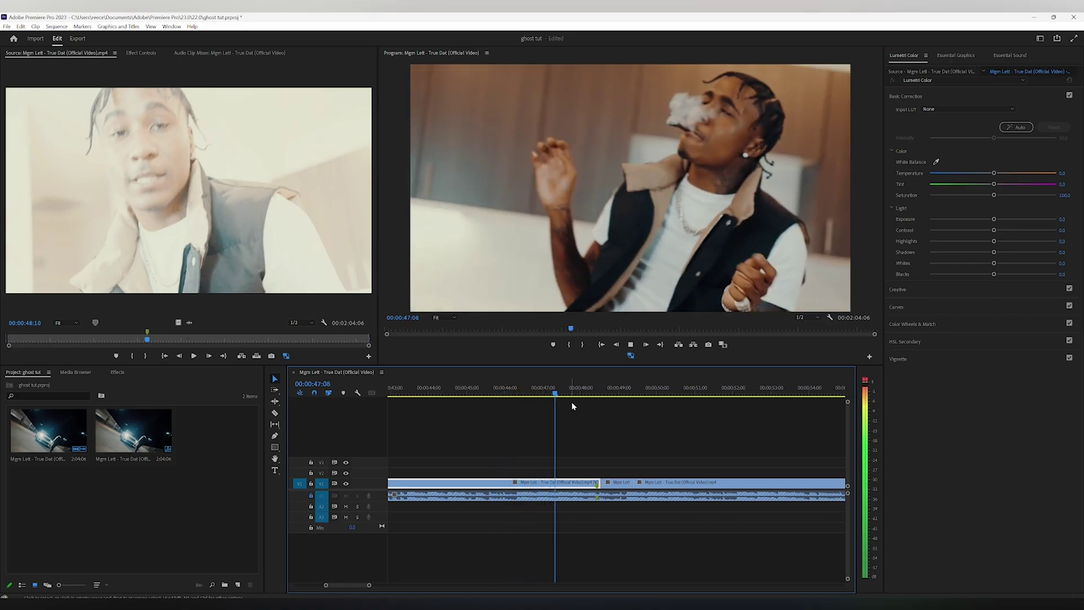
left_click(615, 482)
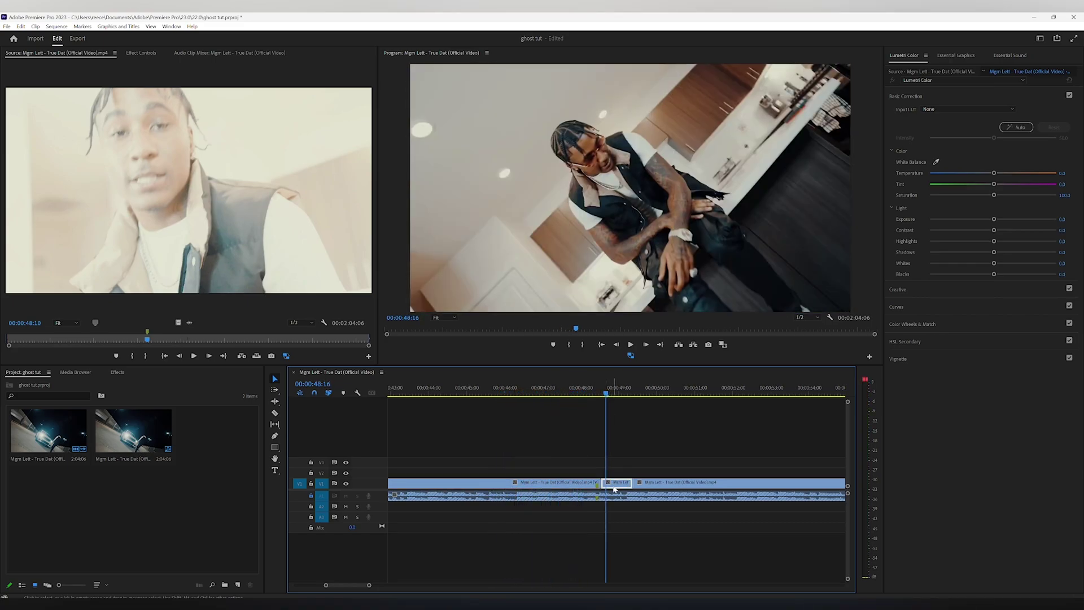
right_click(615, 488)
left_click(677, 141)
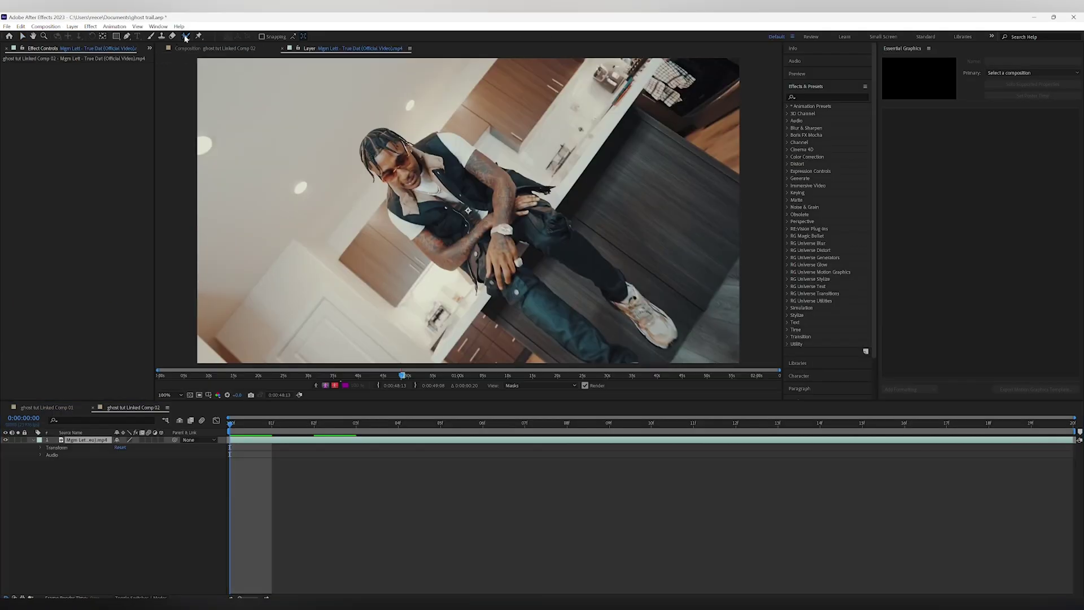
Step: Select the seated man on the layer's first frame with the Roto Brush, covering his head, torso, legs and shoes
mouse_move(368, 135)
left_mouse_down()
mouse_move(379, 158)
mouse_move(575, 330)
mouse_move(628, 357)
left_mouse_up()
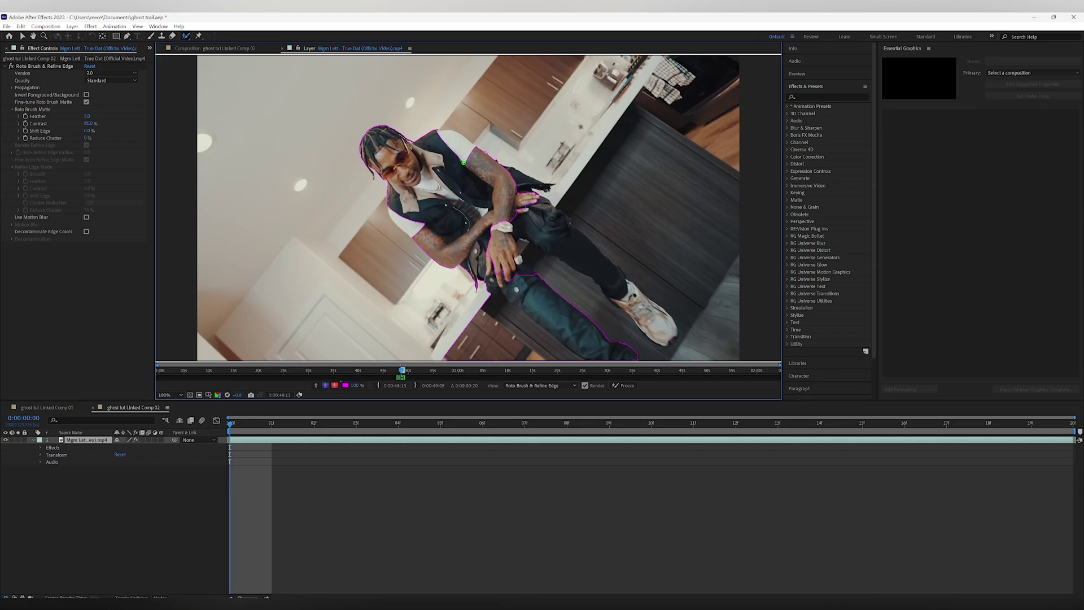
scroll(598, 270, "down", 2)
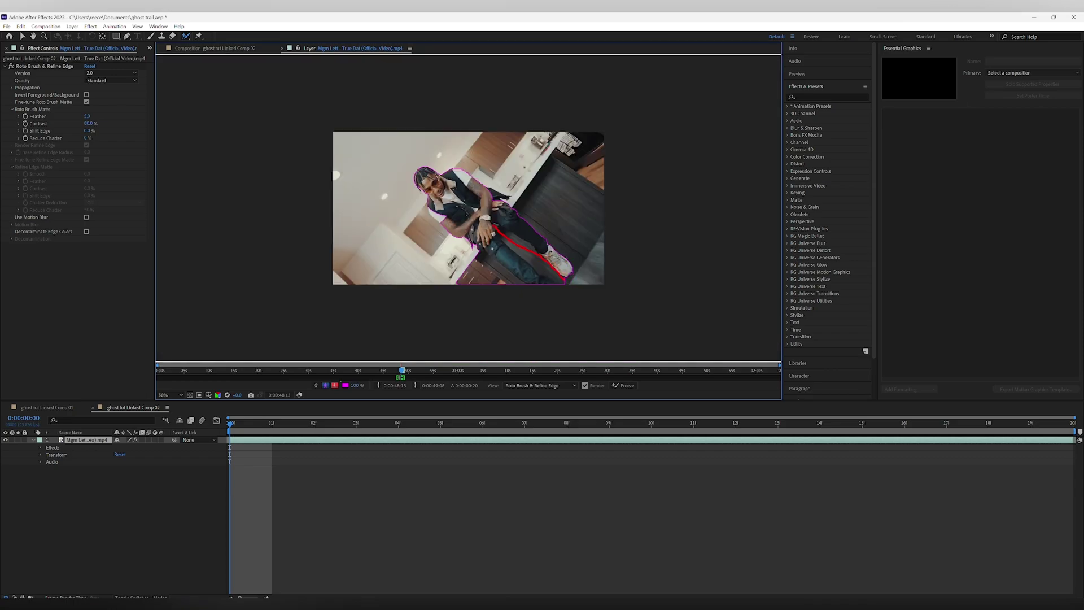
scroll(598, 270, "up", 6)
scroll(598, 271, "down", 4)
scroll(481, 154, "up", 3)
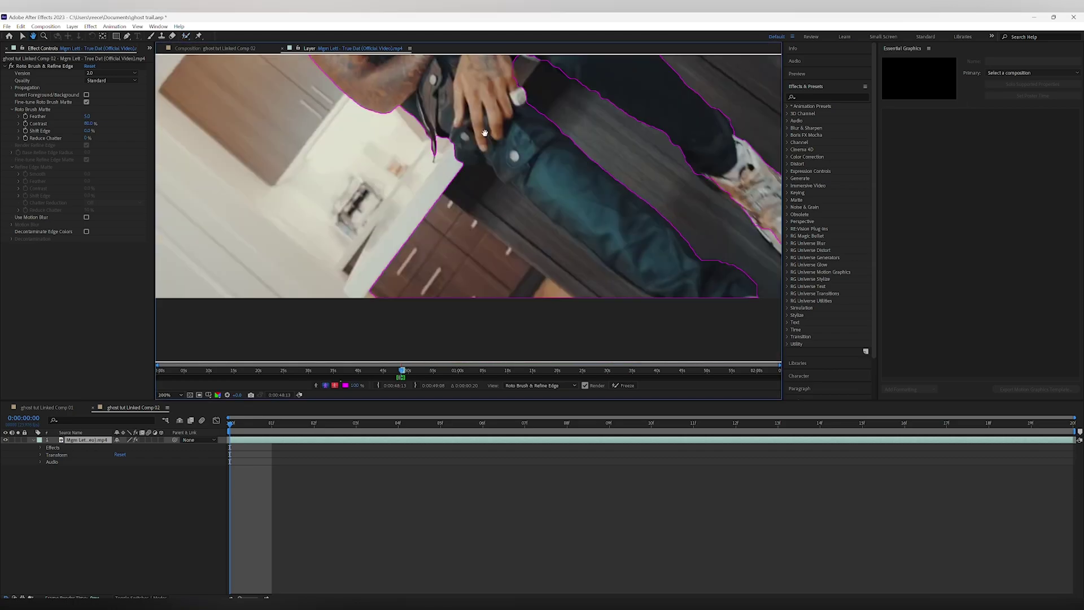
scroll(480, 155, "down", 3)
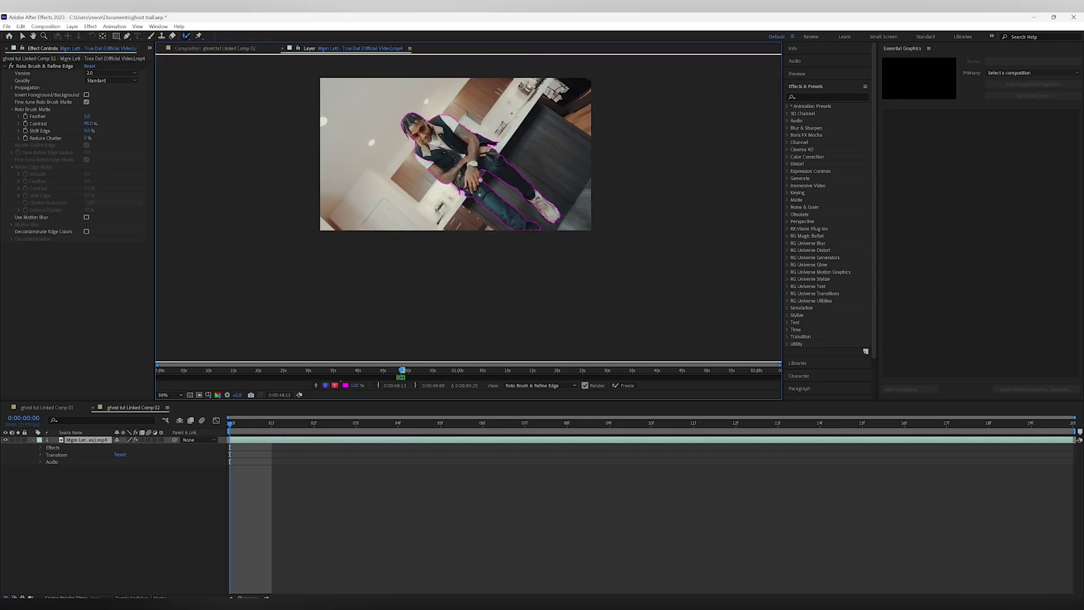
scroll(474, 170, "up", 2)
scroll(474, 170, "down", 2)
Step: Propagate the Roto Brush selection through the clip's frames, review the cutout and return to the first frame
key("v")
left_click(264, 422)
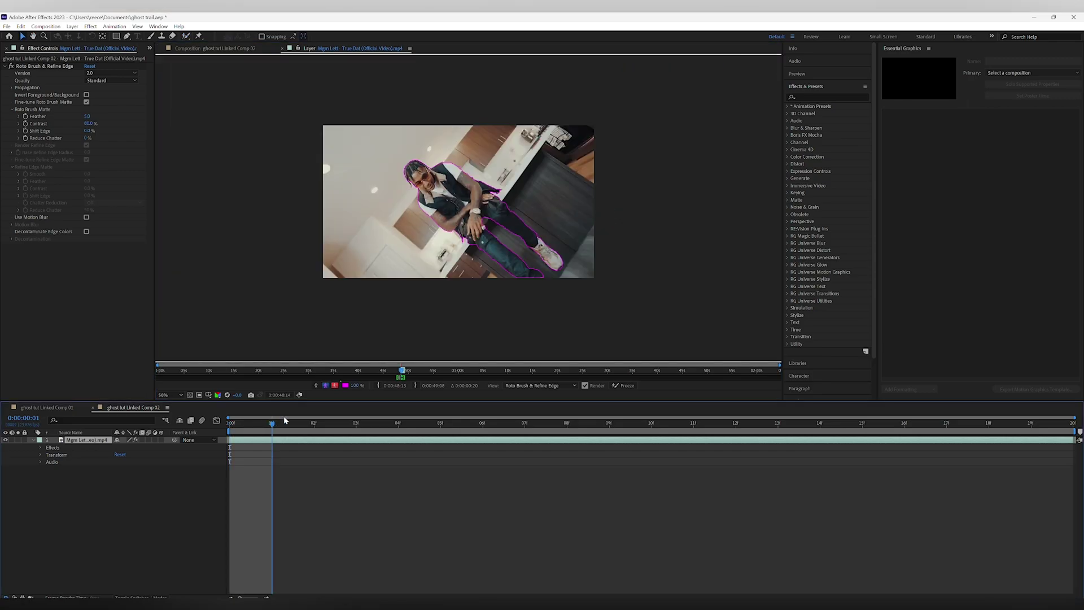
left_click_drag(285, 420, 801, 421)
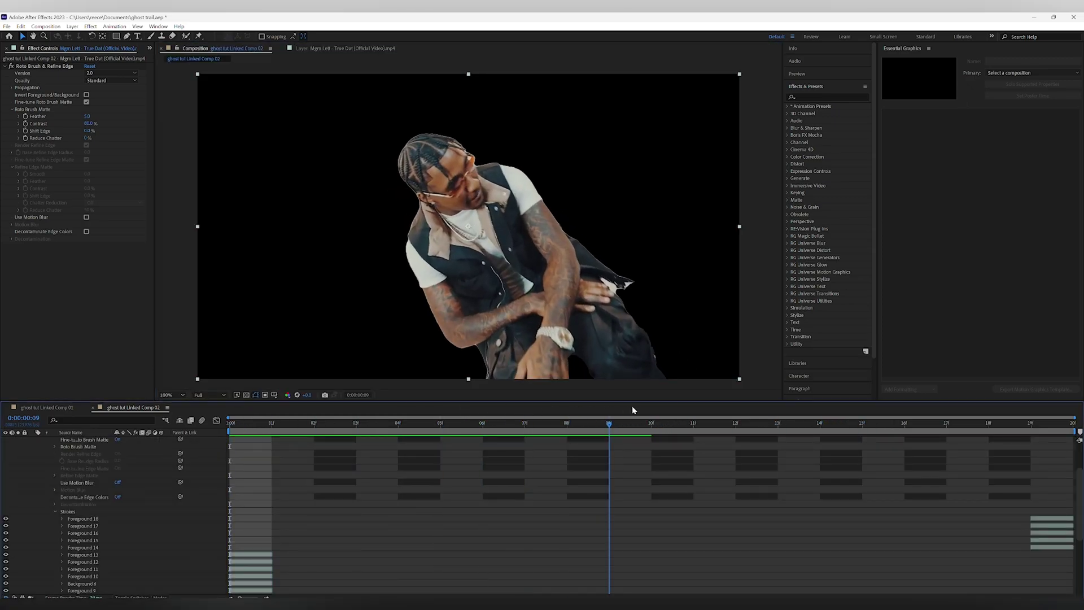
left_click_drag(632, 420, 243, 424)
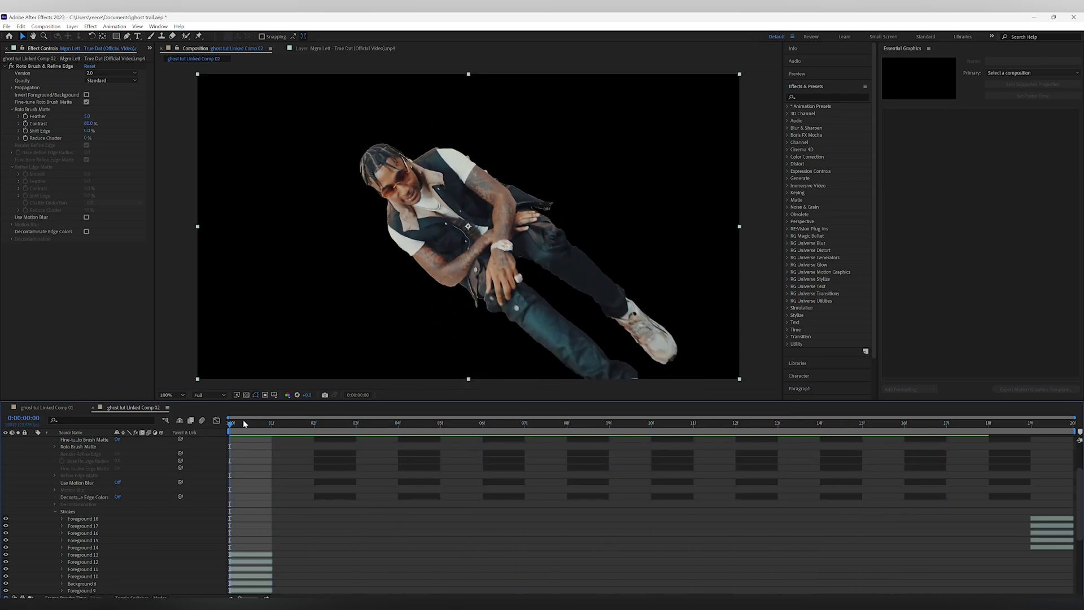
scroll(320, 448, "up", 3)
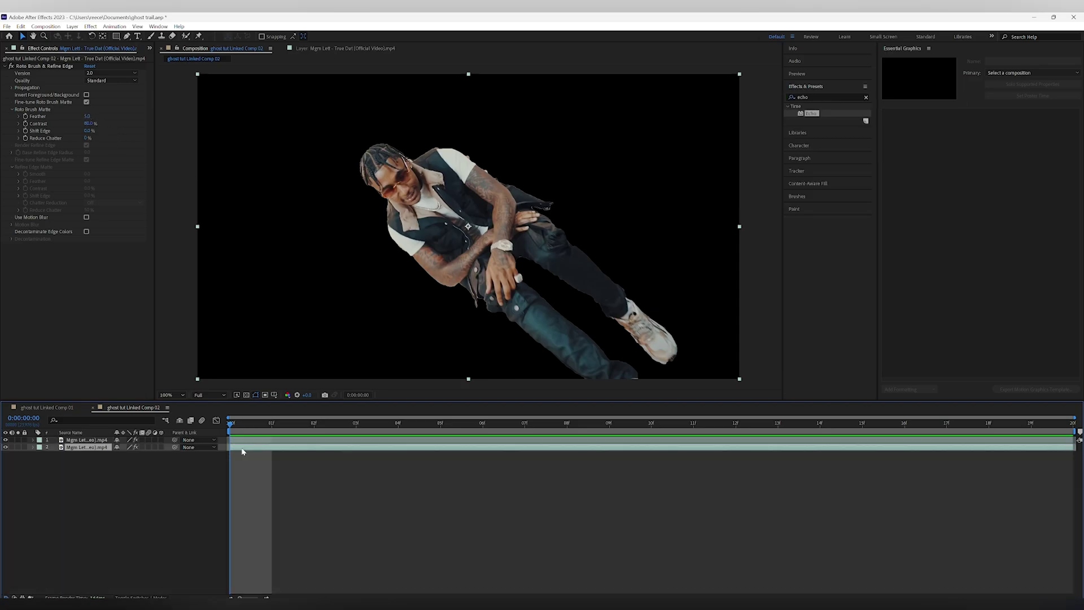
Step: Duplicate the selected rotoscoped layer and remove Roto Brush & Refine Edge from the bottom copy
key("ctrl+d")
left_click(46, 67)
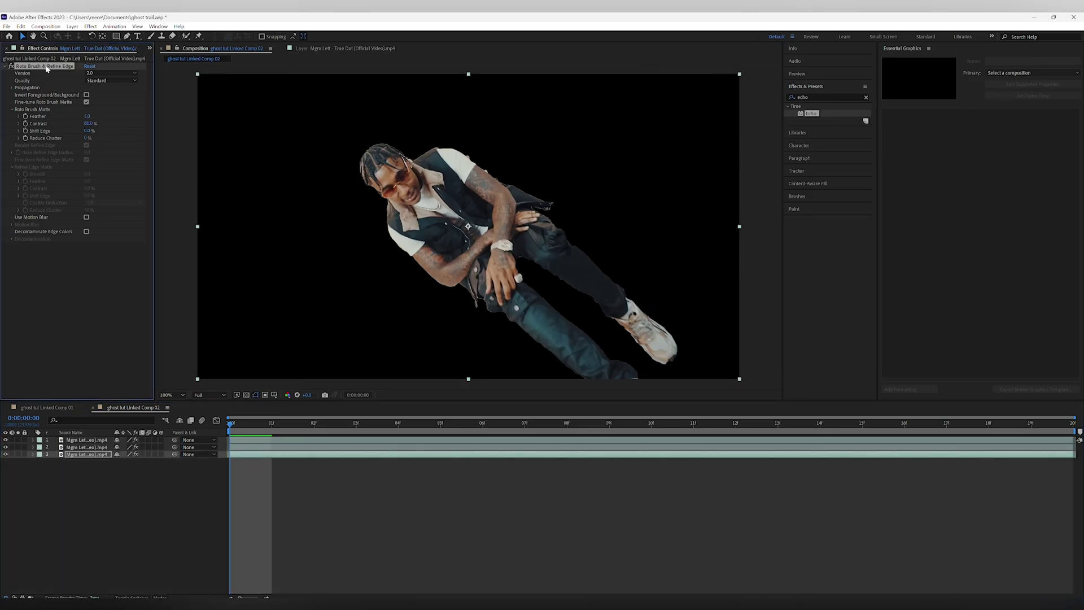
key("Delete")
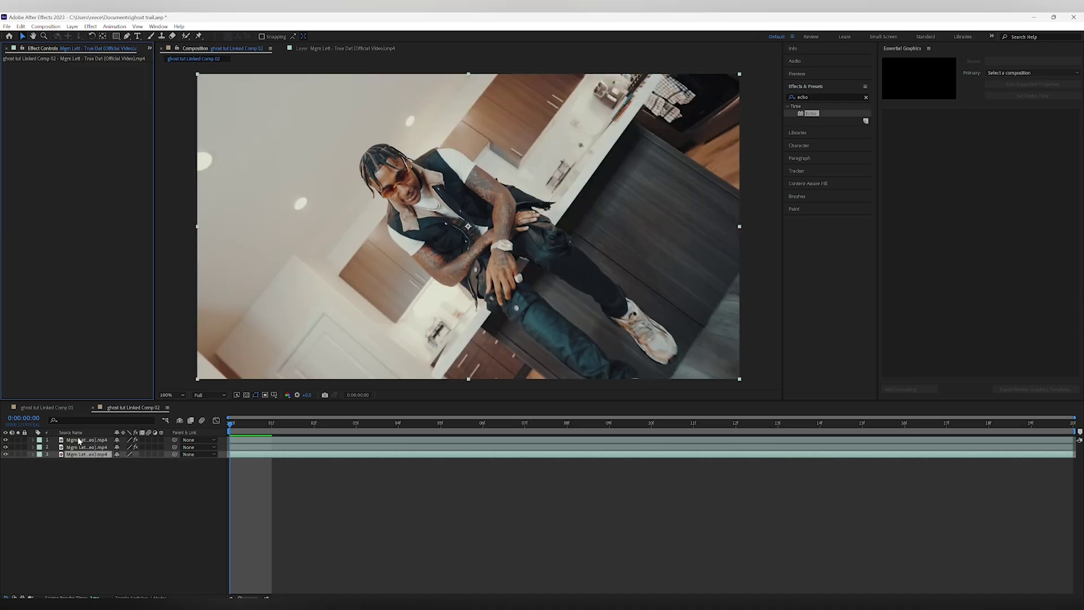
Step: Apply the Echo effect to the middle of the three video layers
left_click(33, 447)
left_click(824, 96)
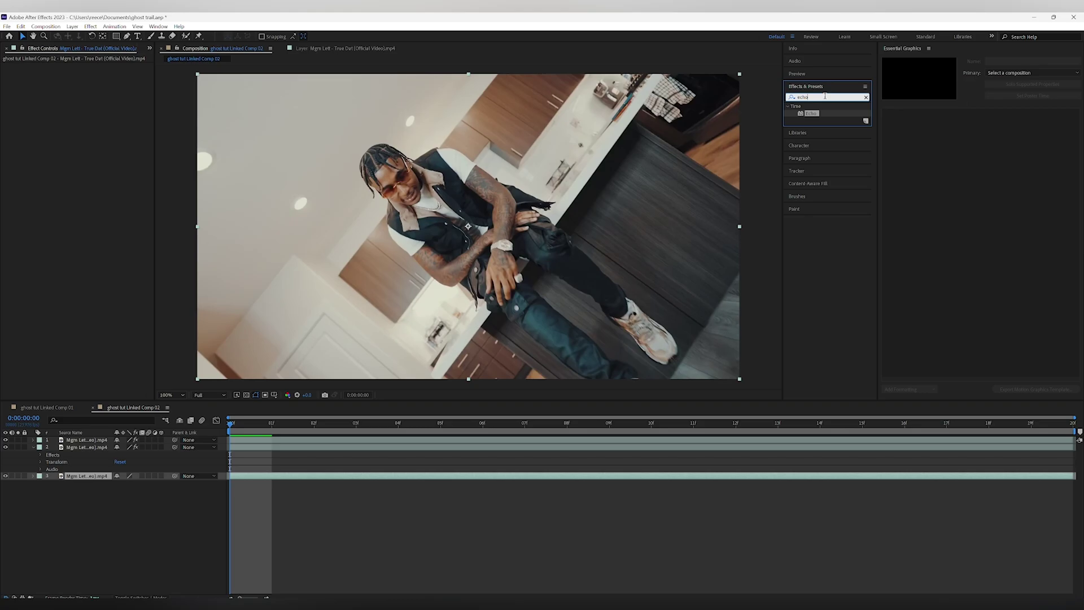
mouse_move(826, 116)
left_mouse_down()
mouse_move(750, 186)
mouse_move(501, 360)
mouse_move(279, 406)
mouse_move(263, 448)
left_mouse_up()
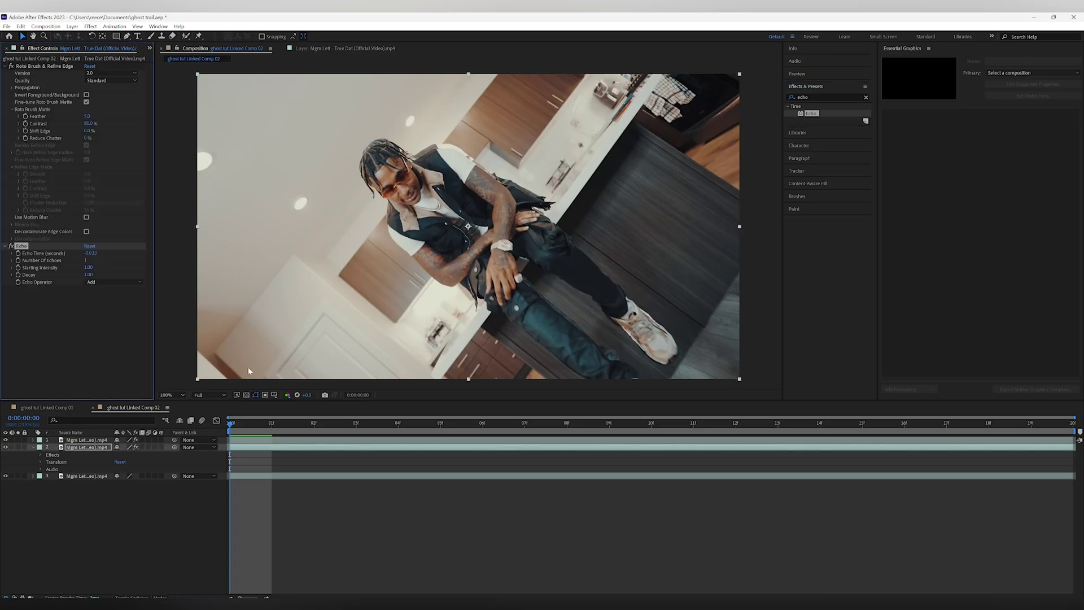
Step: Set the middle layer's Roto Brush Matte to a Feather of 15 and a Shift Edge of -100%
key("period")
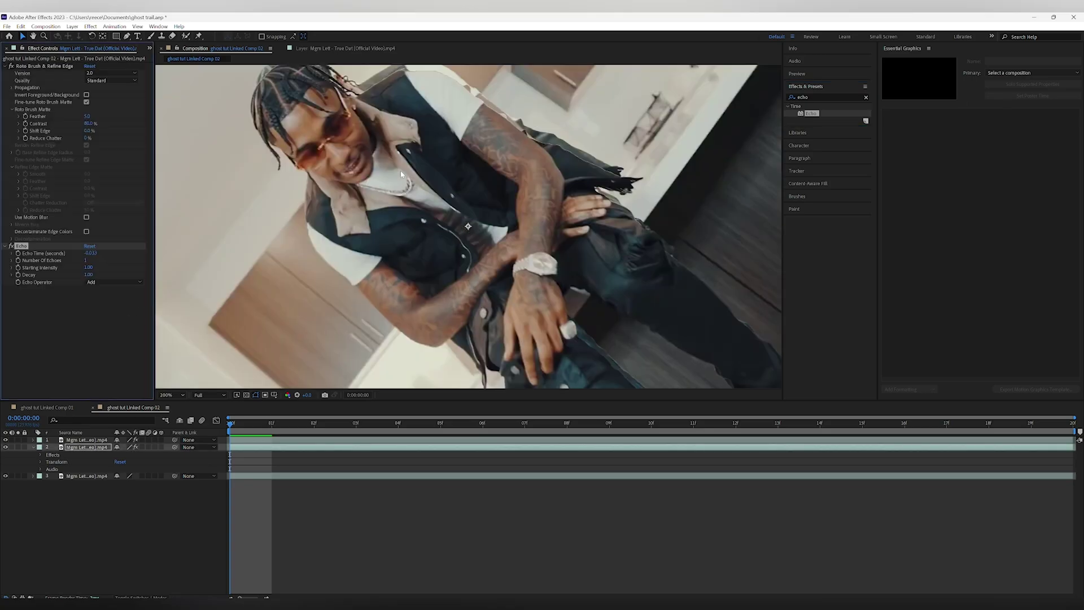
key("period")
left_click_drag(402, 174, 585, 323)
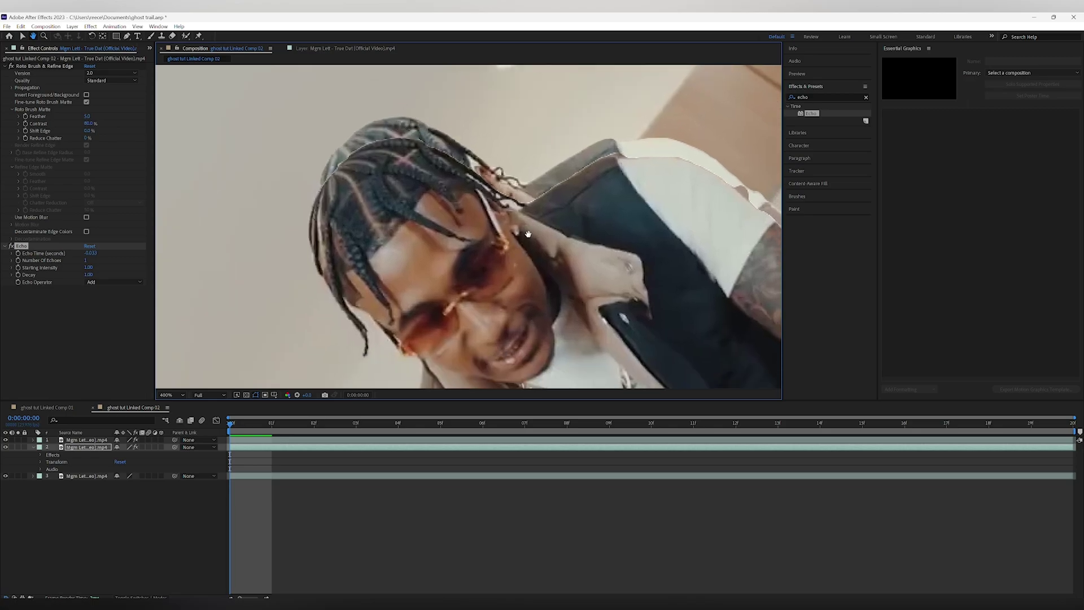
scroll(528, 234, "down", 8)
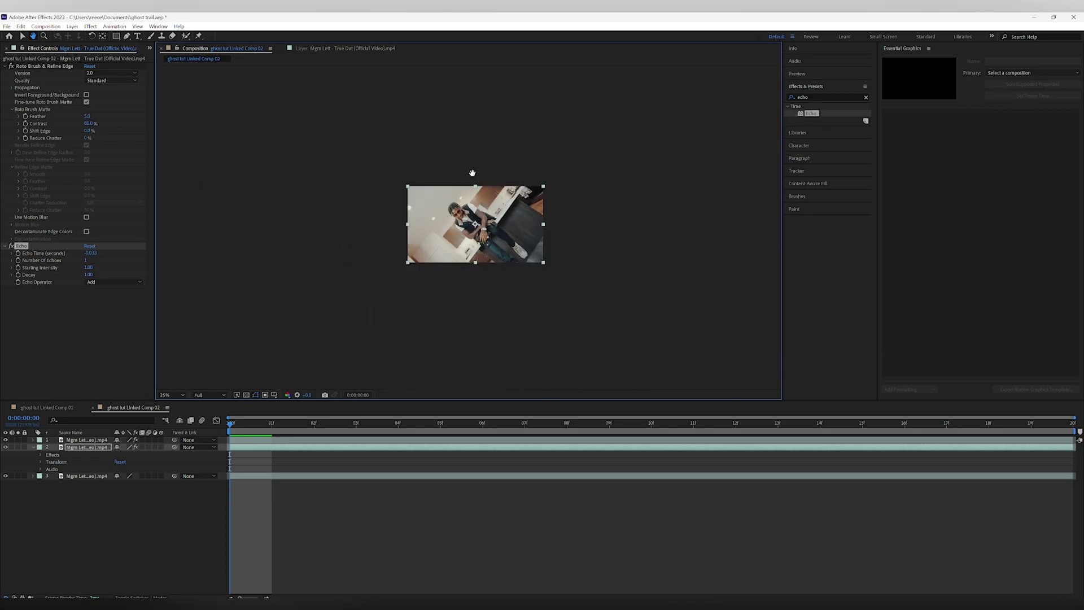
key("period")
key("v")
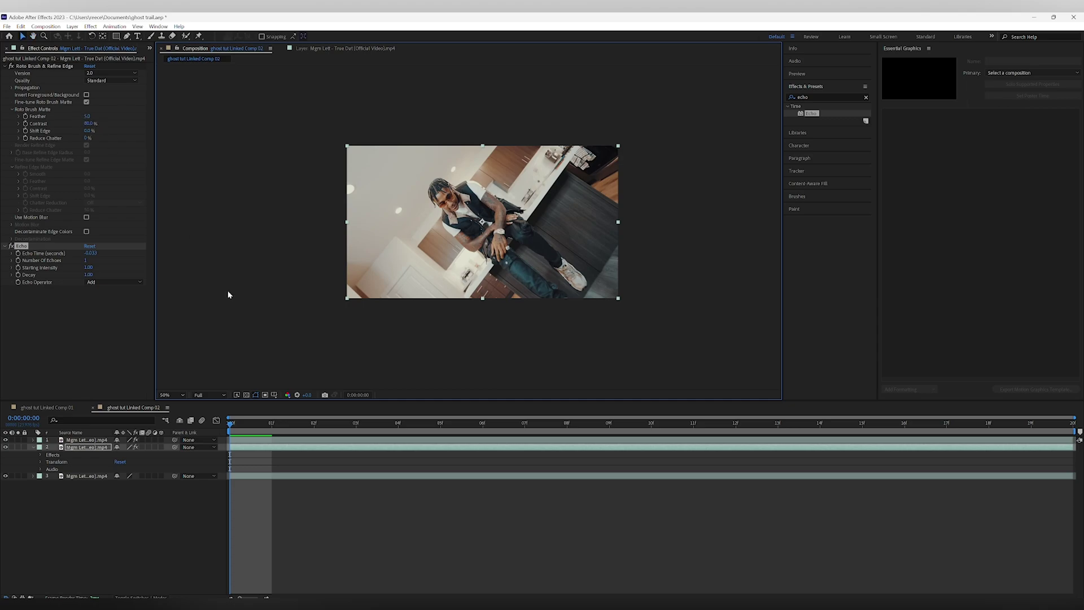
left_click(234, 431)
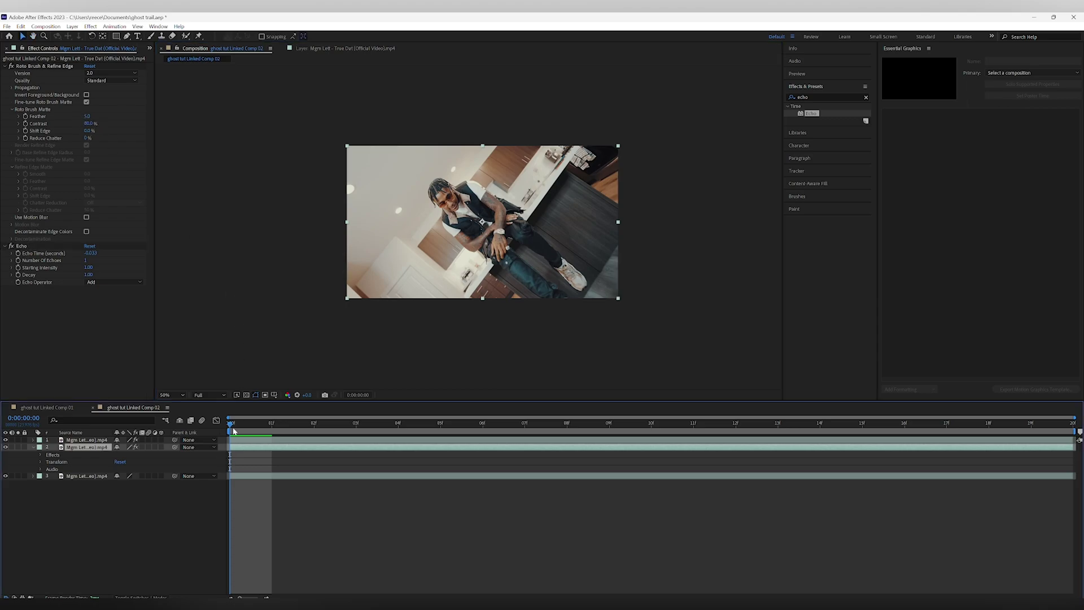
left_click(87, 115)
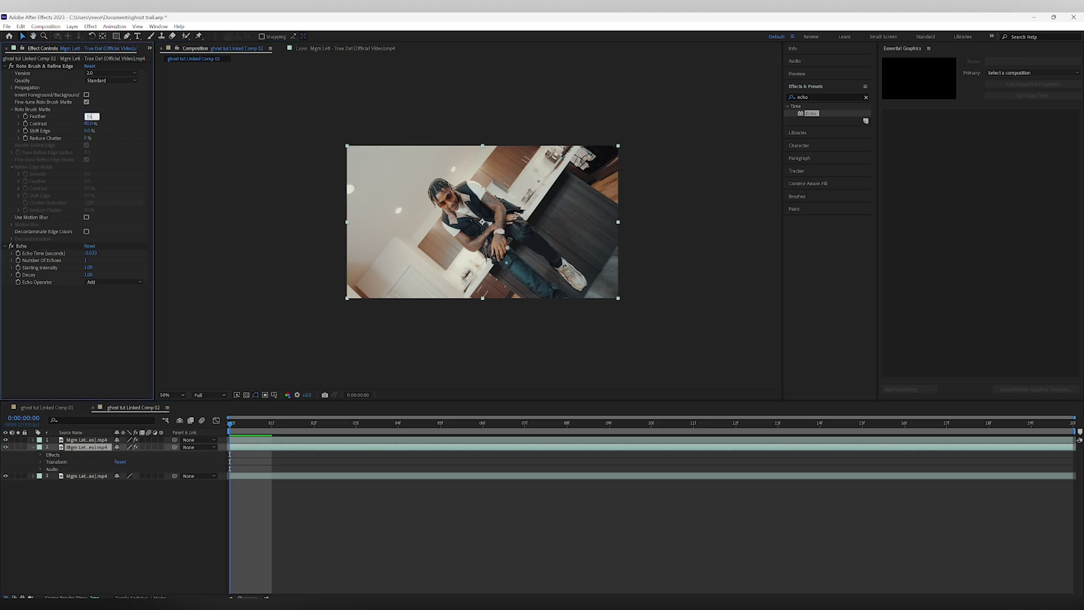
type("15")
key("Return")
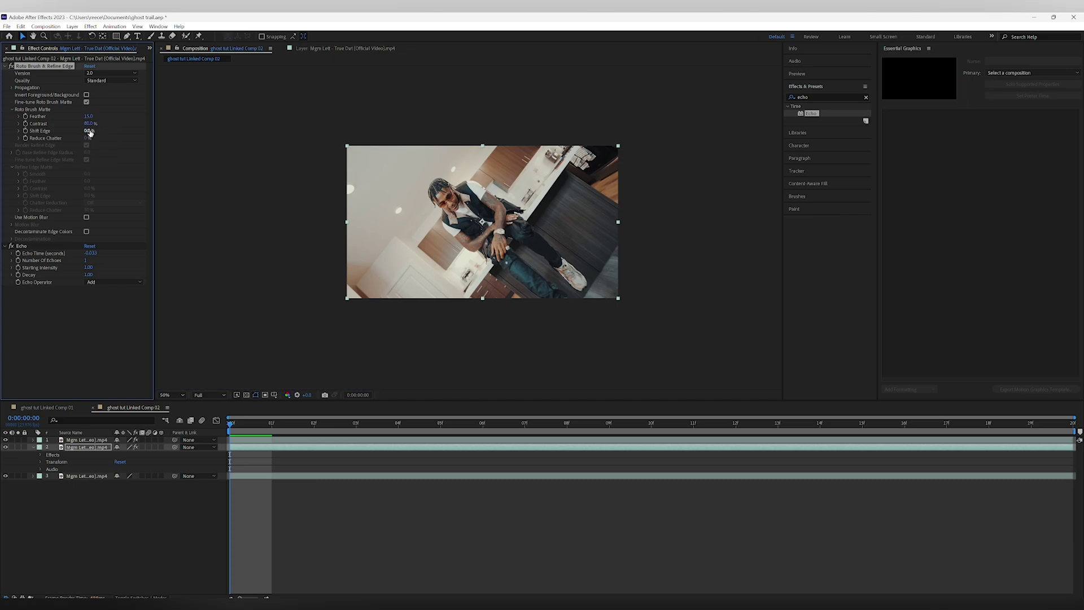
left_click(88, 131)
type("-100")
key("Return")
Step: Increase the Echo effect's number of echoes, set its Decay to 0.60 and preview the composition from the start
scroll(408, 224, "up", 2)
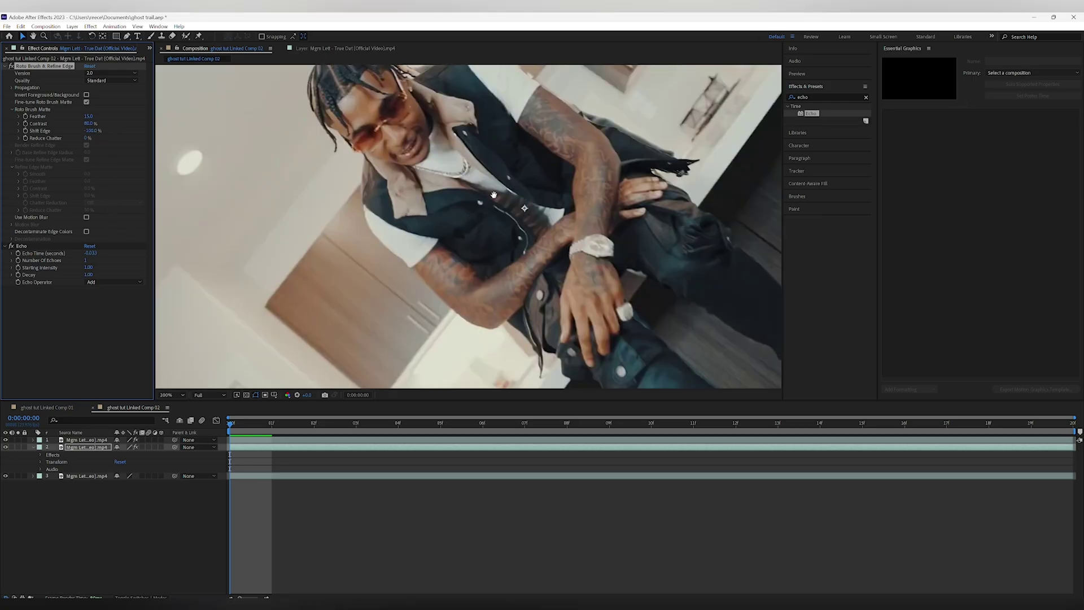
left_click_drag(494, 194, 495, 253)
scroll(301, 186, "down", 3)
scroll(476, 195, "down", 2)
scroll(476, 194, "up", 4)
scroll(497, 238, "down", 2)
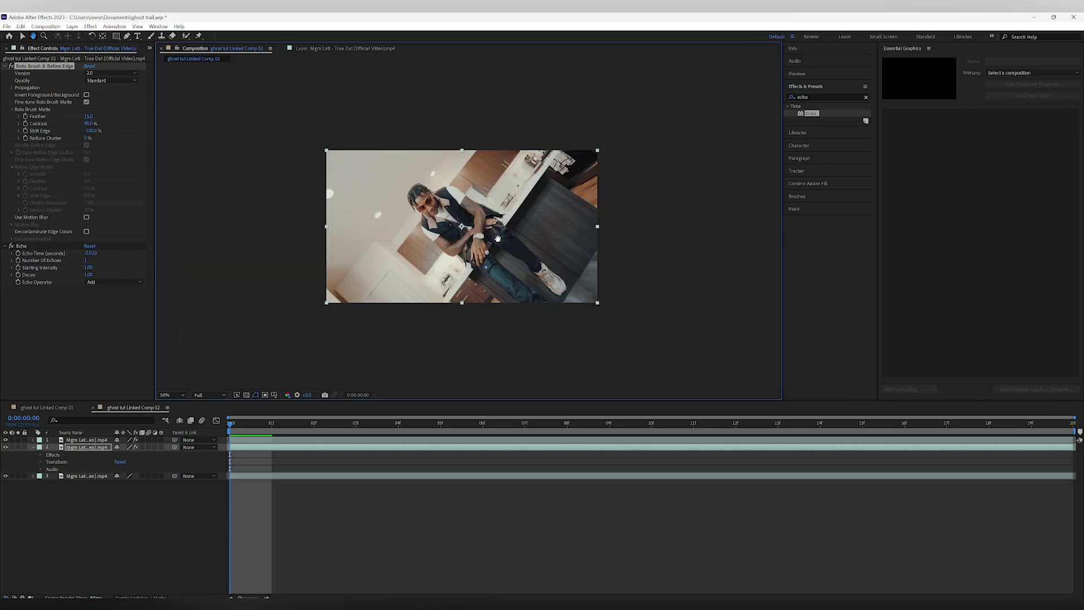
left_click(83, 245)
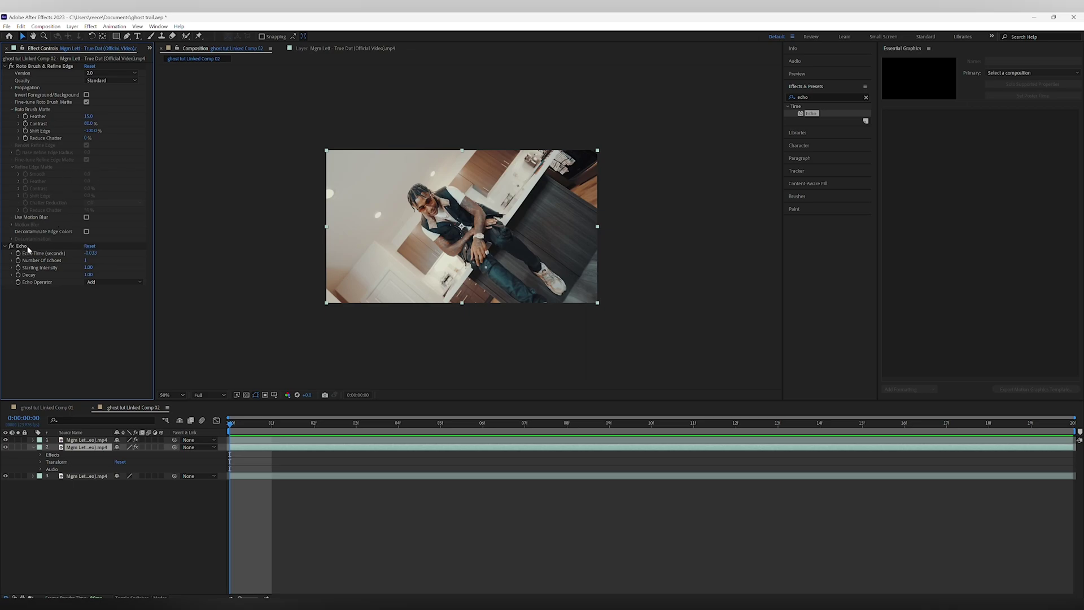
left_click(87, 259)
key("Return")
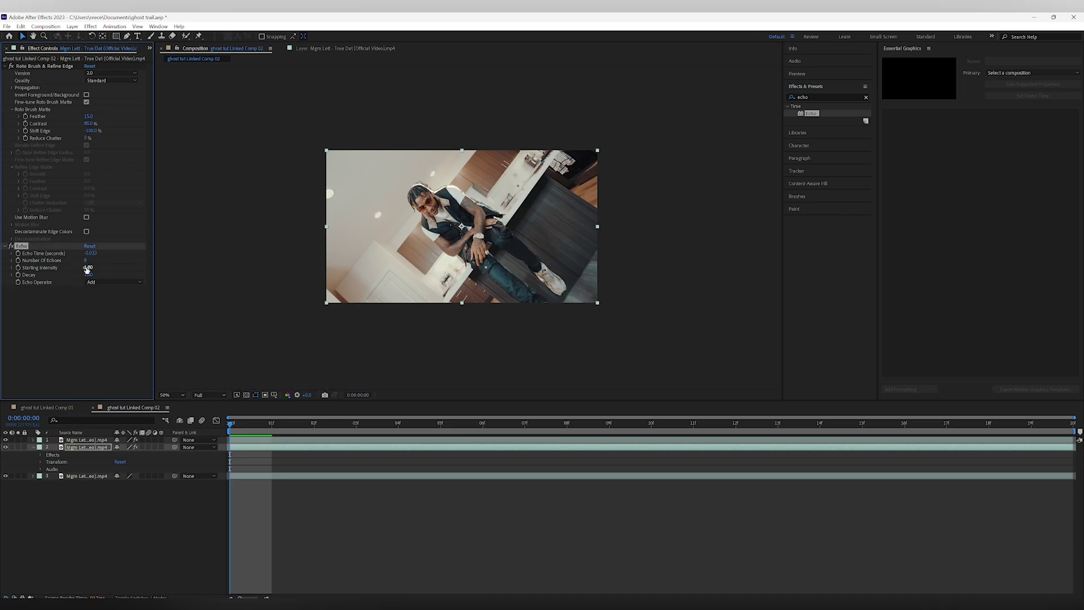
left_click(89, 274)
type("0.60")
key("Return")
left_click(229, 426)
key("space")
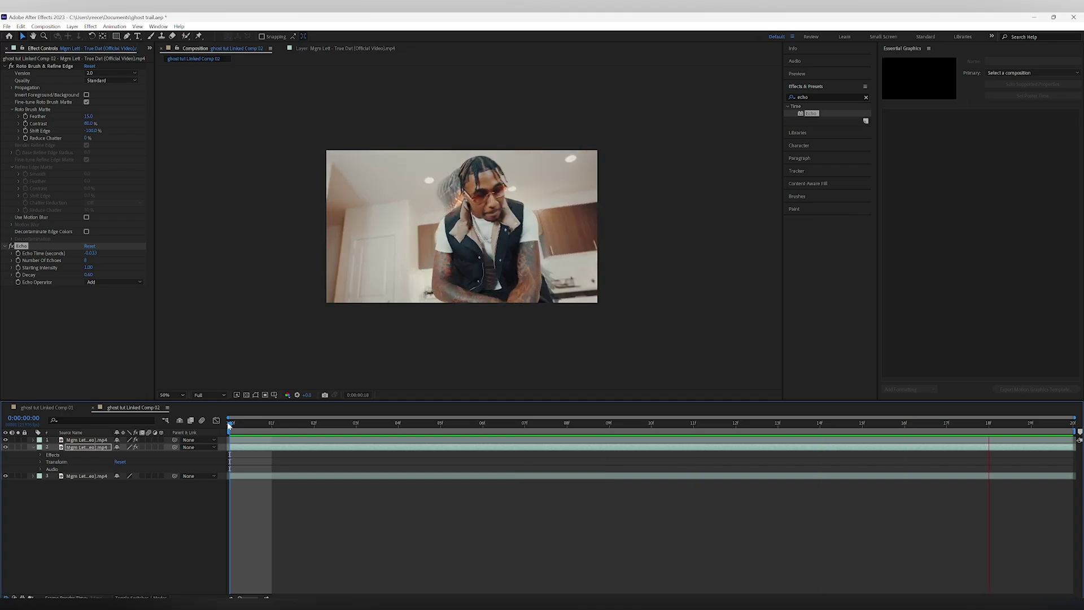
Step: Set the Echo effect's Decay to 0.75 and preview the ghost trail again
left_click(90, 275)
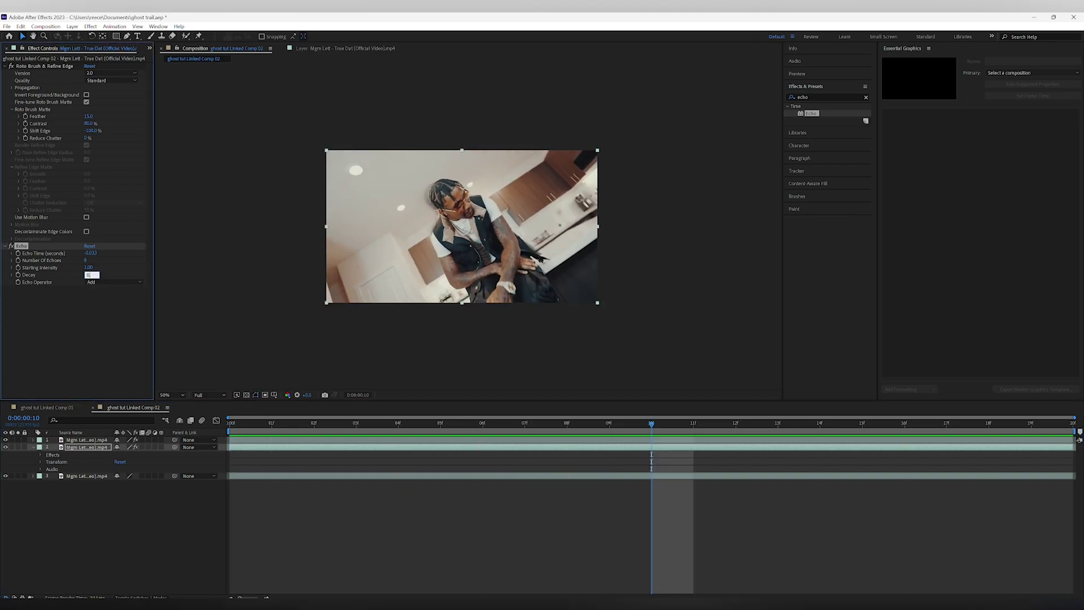
key("Return")
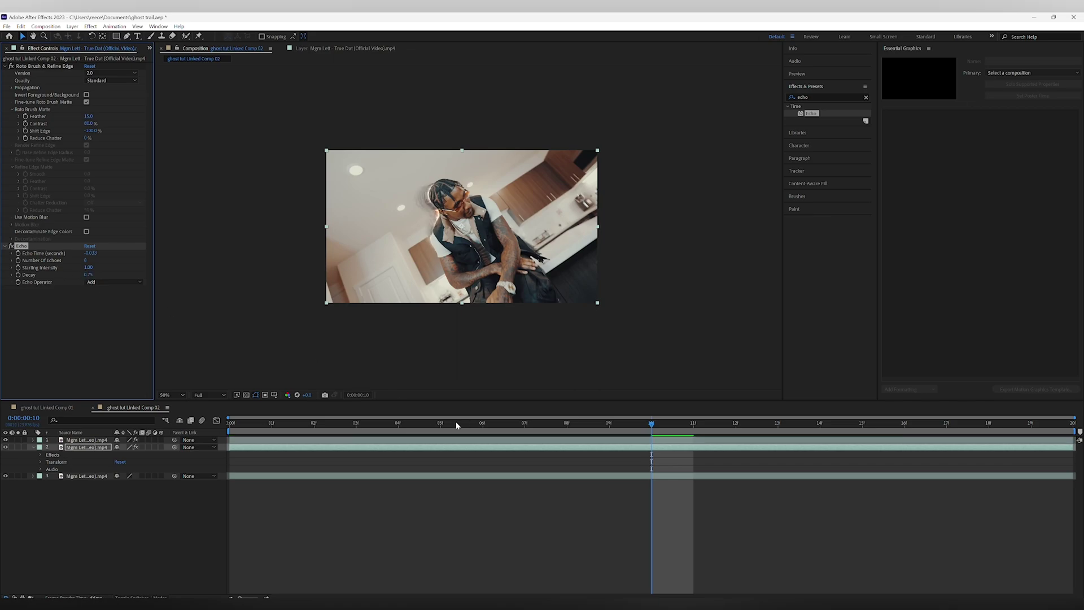
key("space")
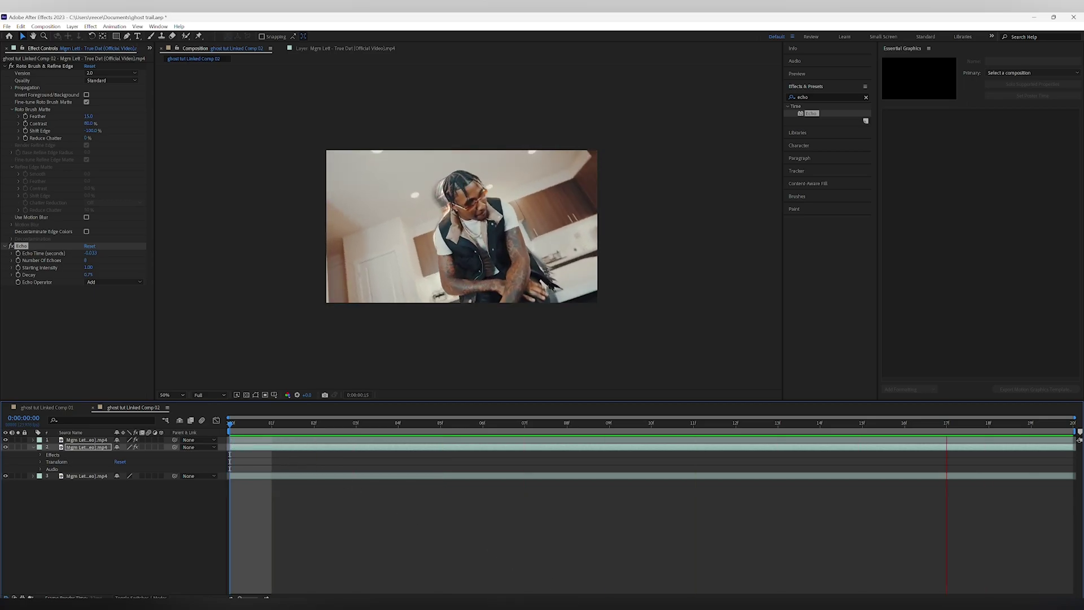
key("space")
Step: Switch to Premiere Pro, render the sequence preview and play back the section with the linked composition
left_click(555, 603)
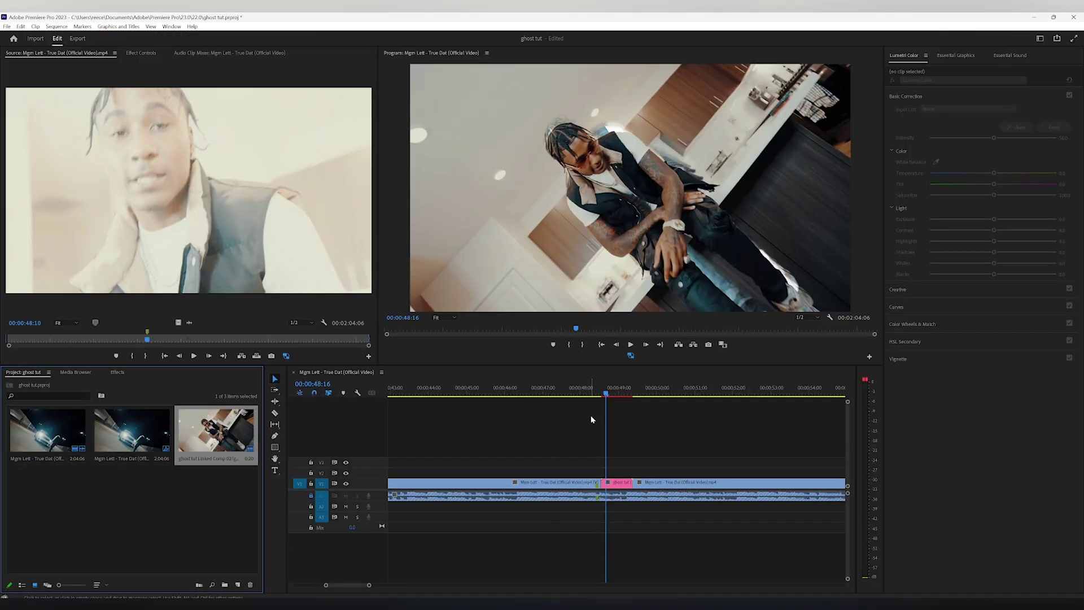
left_click(591, 388)
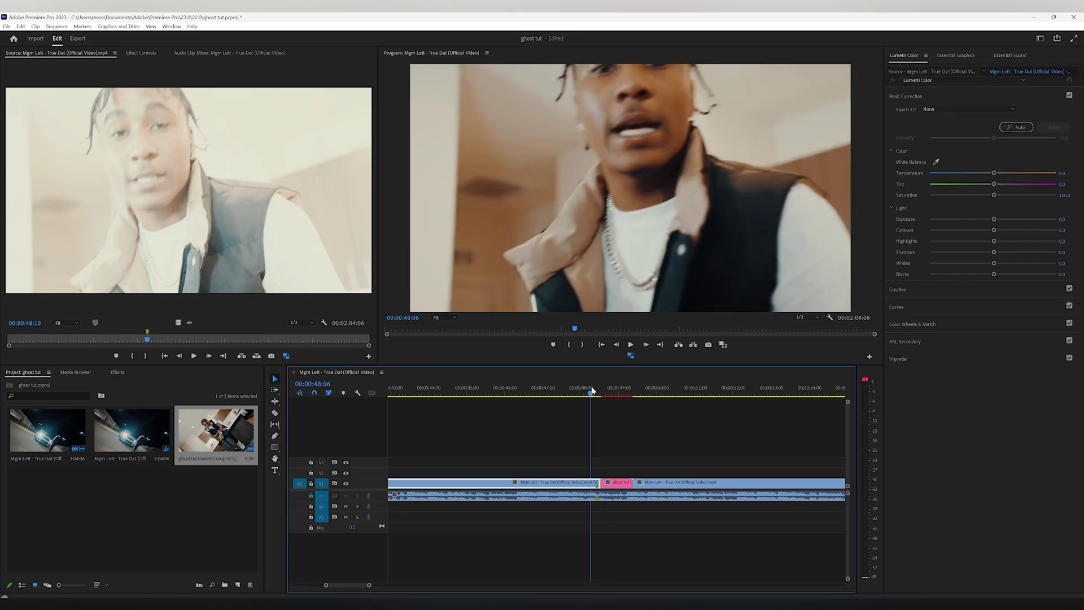
key("Return")
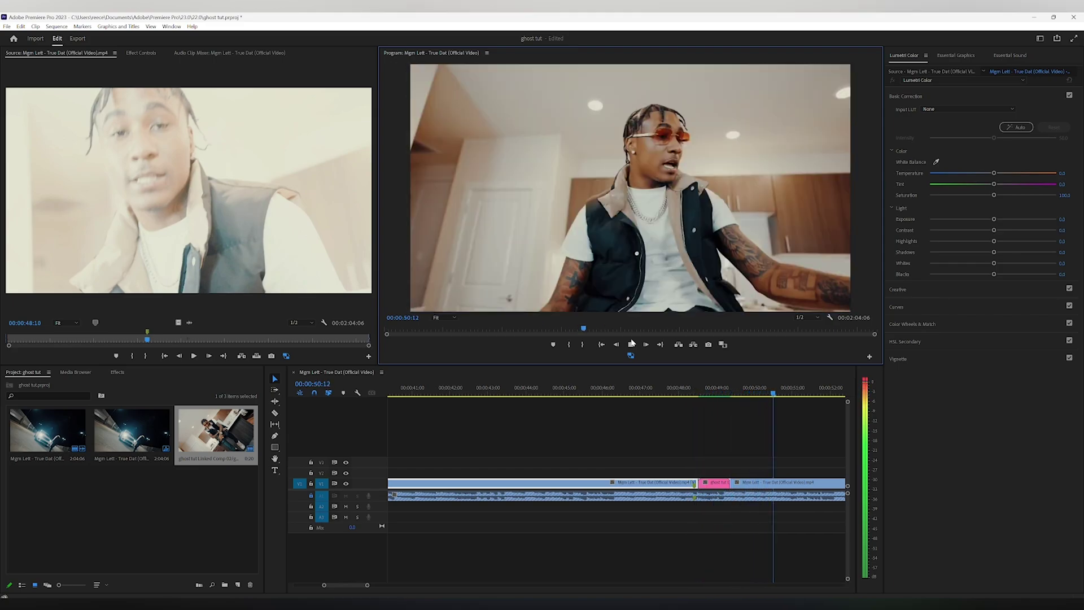
left_click(666, 389)
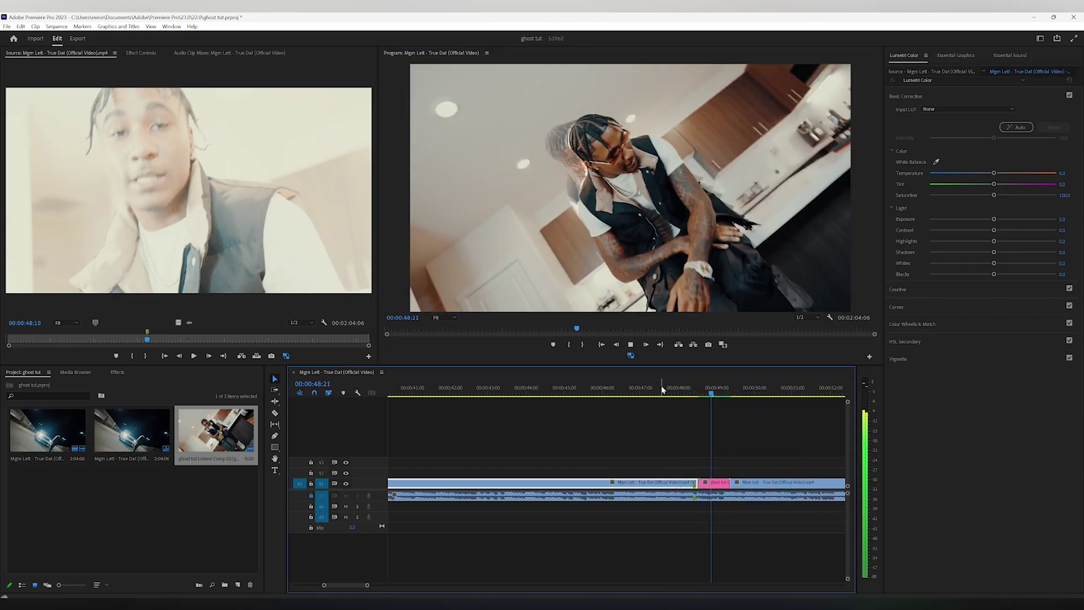
left_click(662, 389)
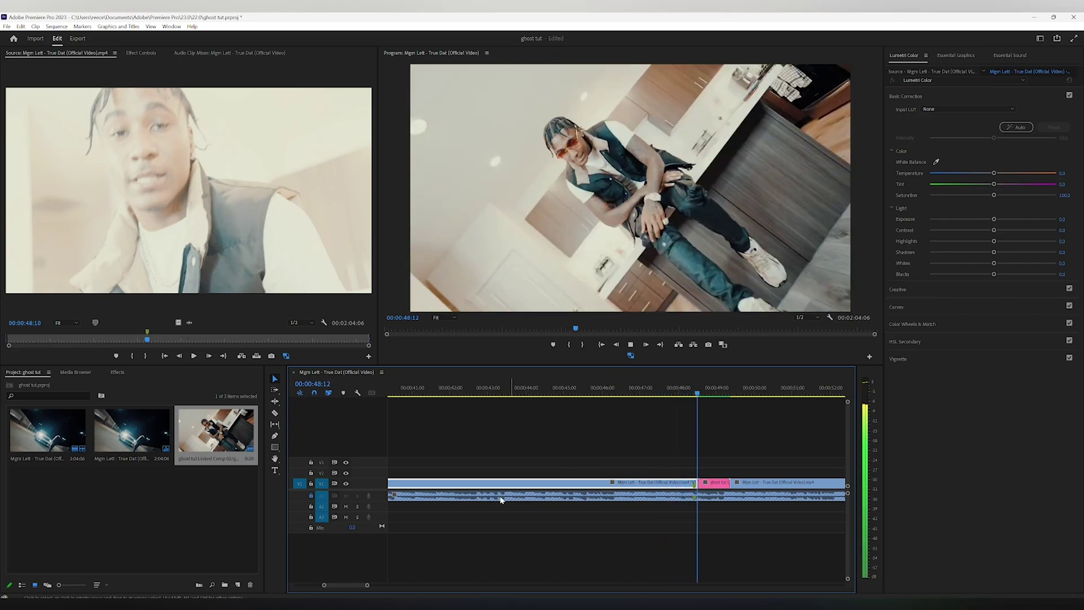
Step: Locate the short cut clip of the man in front of the white car and replace it with an After Effects composition
left_click_drag(367, 584, 590, 578)
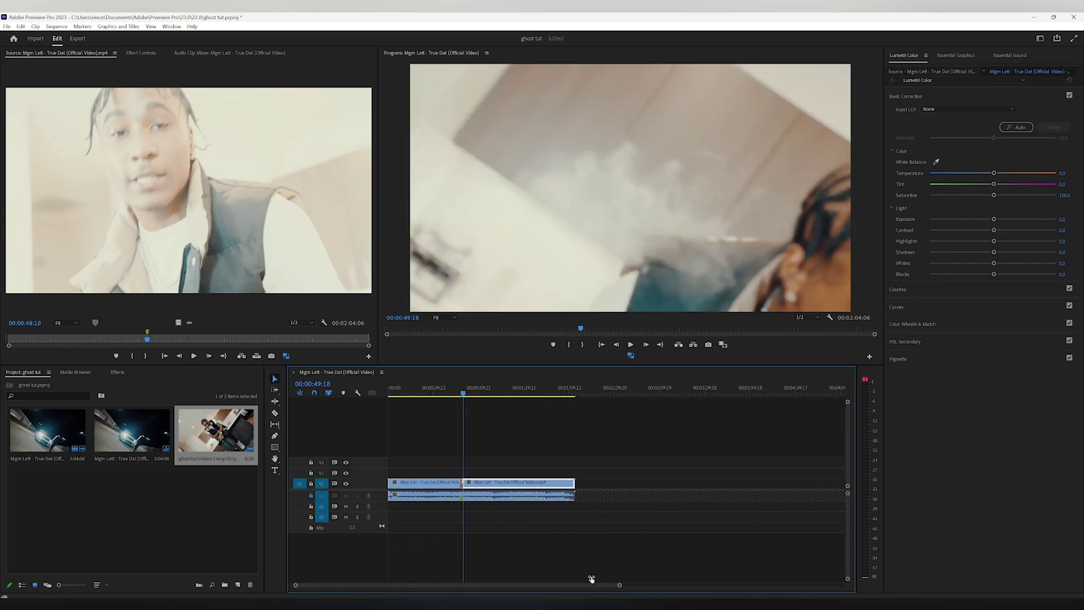
left_click(502, 389)
key("=")
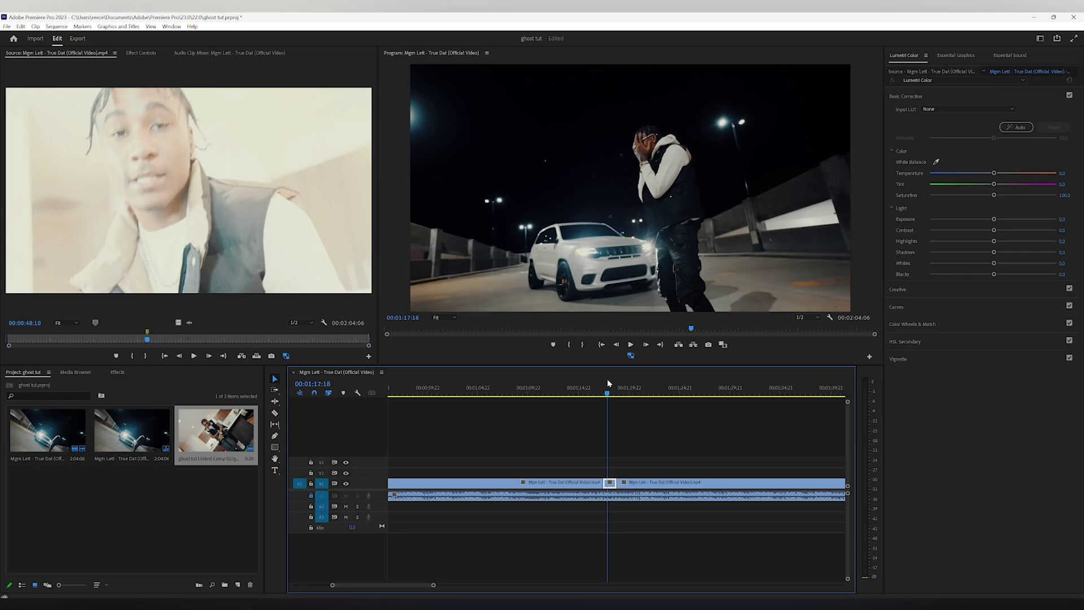
right_click(608, 484)
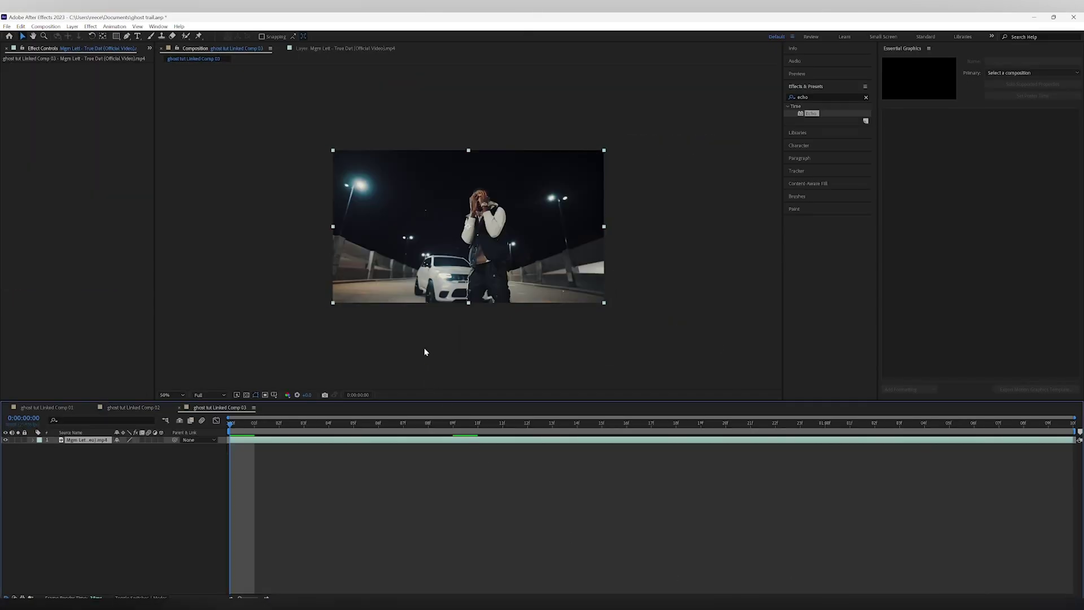
Step: Open the clip layer, paint a Roto Brush selection down the man's body and propagate it through the clip
key("comma")
key("slash")
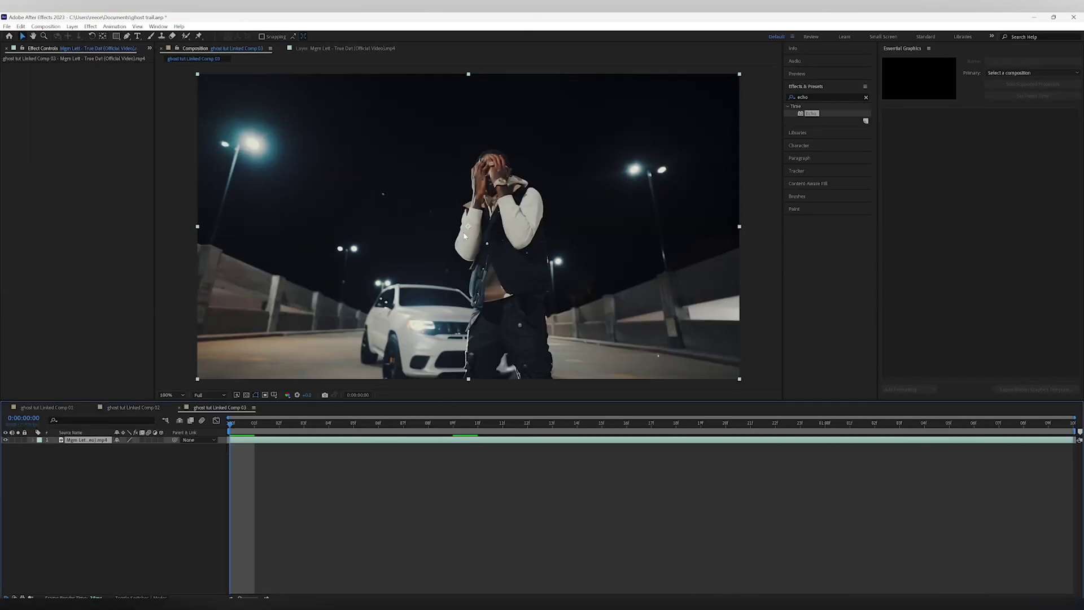
left_click(186, 35)
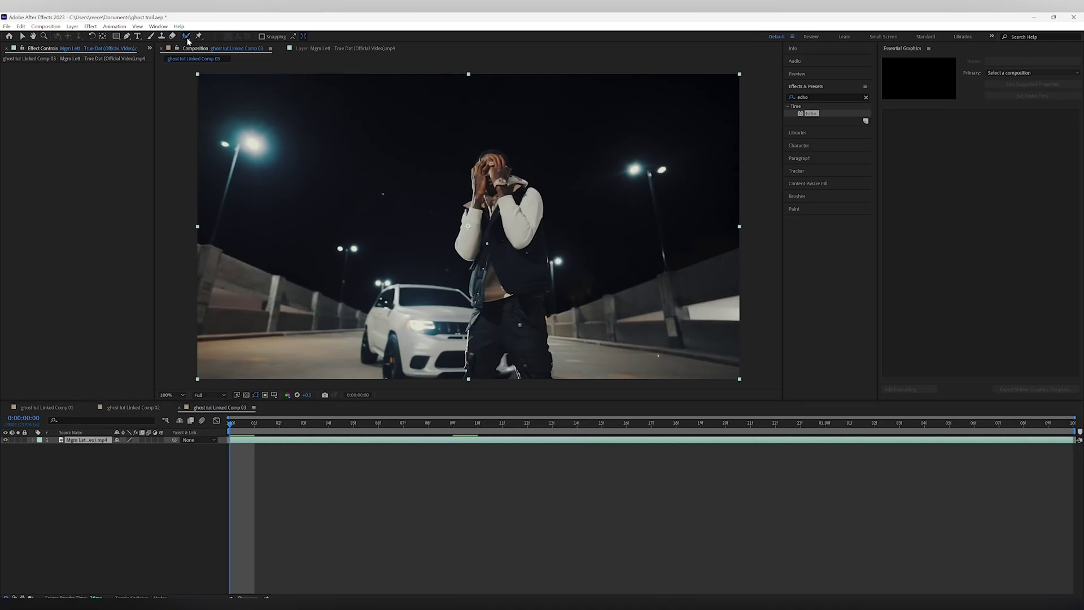
double_click(440, 442)
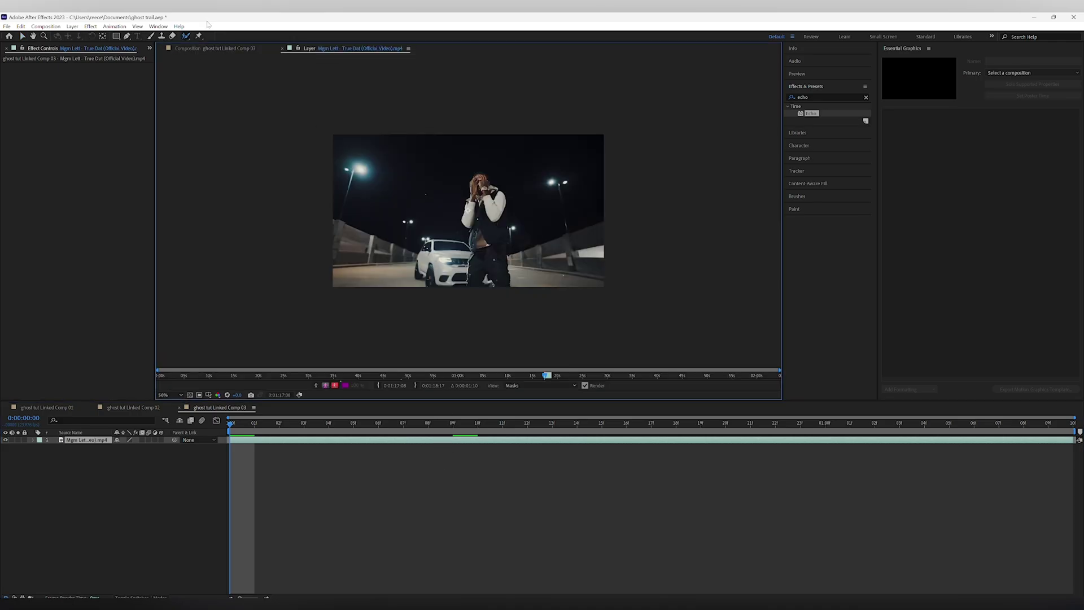
key("slash")
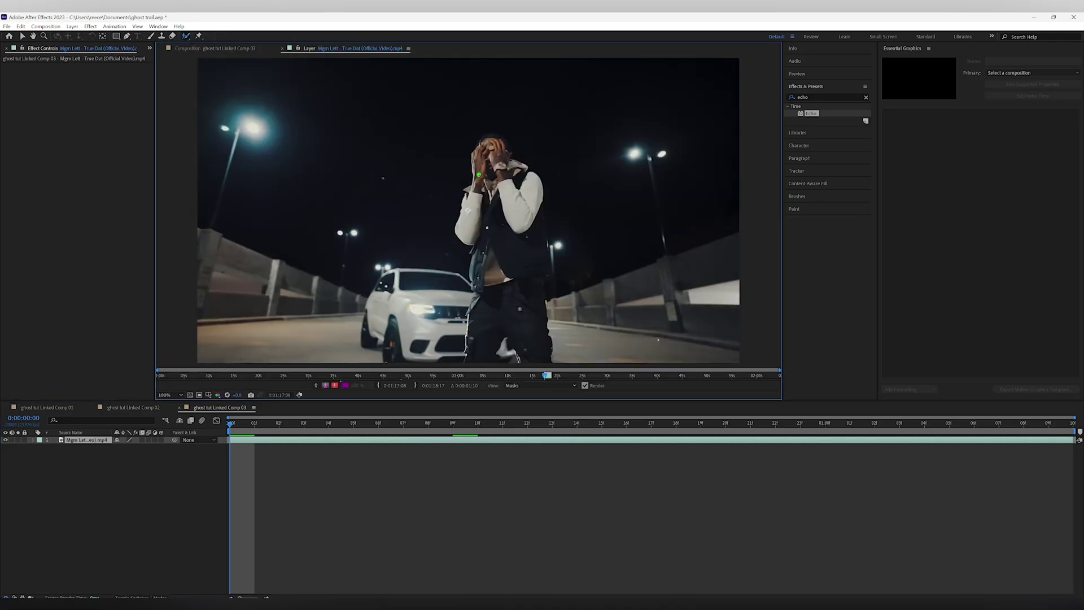
left_click_drag(494, 137, 522, 359)
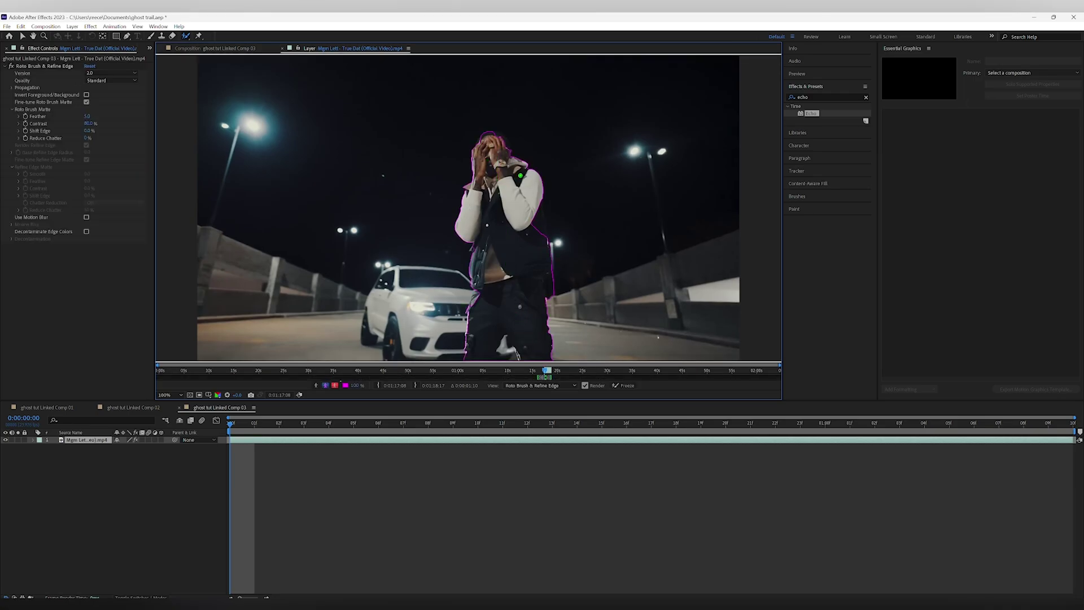
key("space")
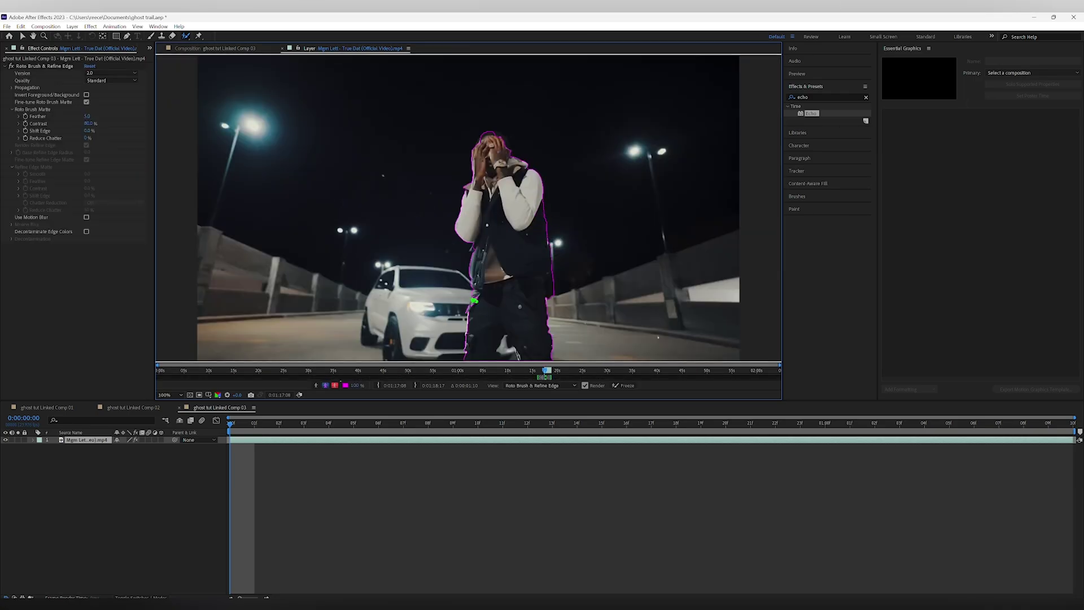
key("comma")
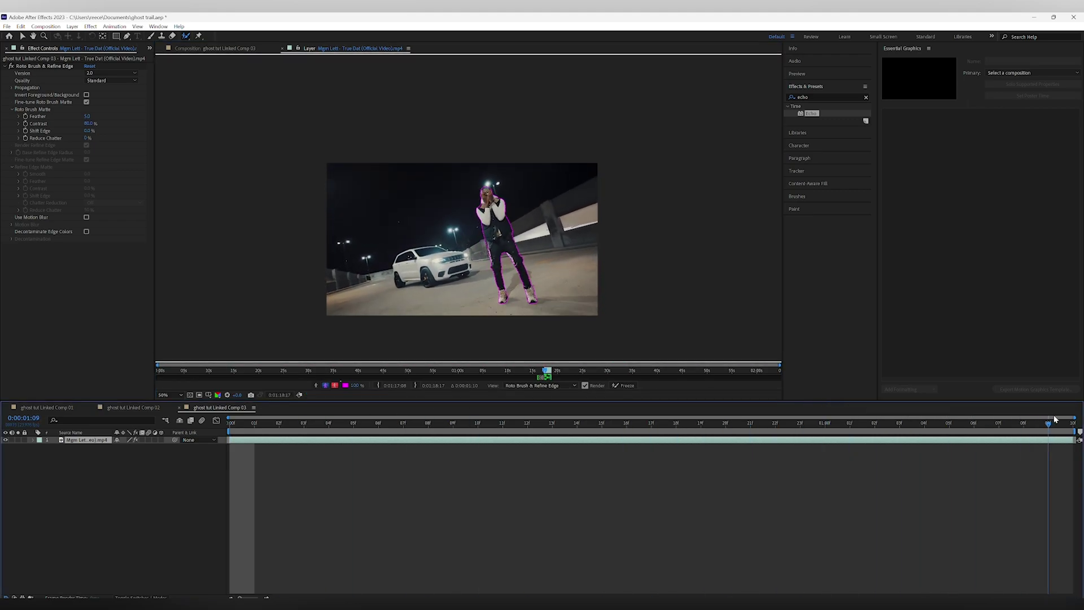
Step: Return to the composition view and scrub through the timeline to check the man's cut-out
left_click_drag(1011, 420, 227, 381)
left_click(220, 50)
left_click_drag(229, 426, 757, 401)
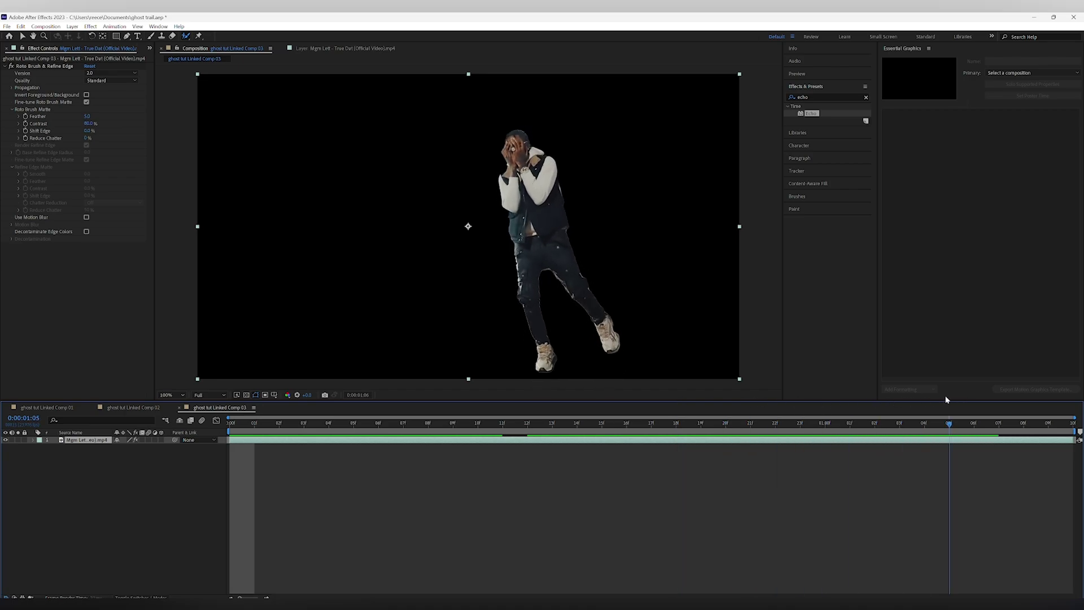
left_click_drag(676, 423, 229, 422)
Step: Duplicate the rotoscoped layer twice and remove the Roto Brush & Refine Edge effect from the lowest layer
key("ctrl+d")
key("ctrl+d")
left_click(262, 455)
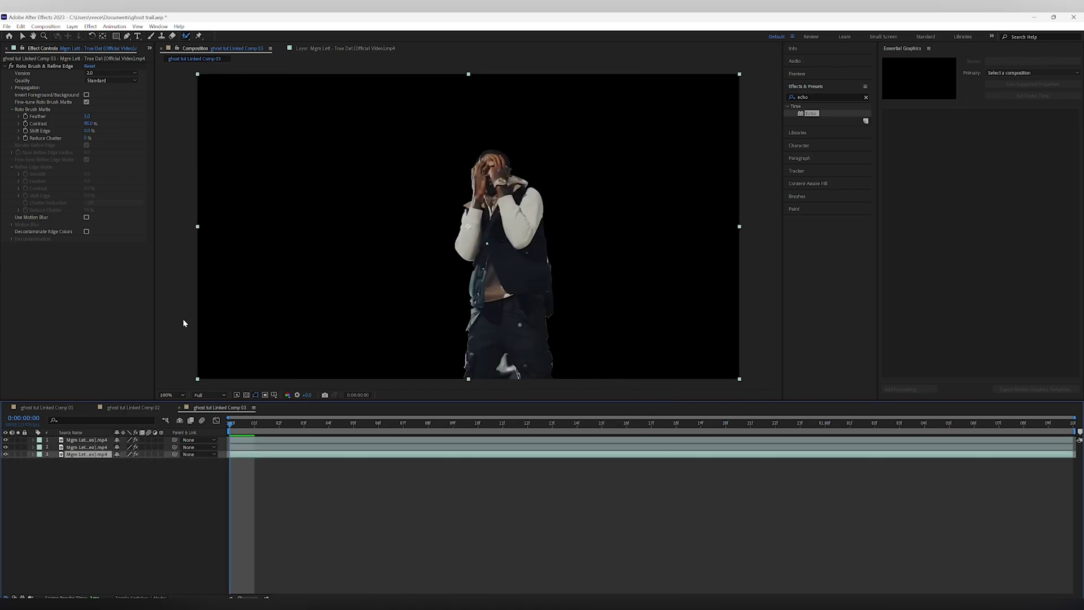
left_click(48, 67)
key("Delete")
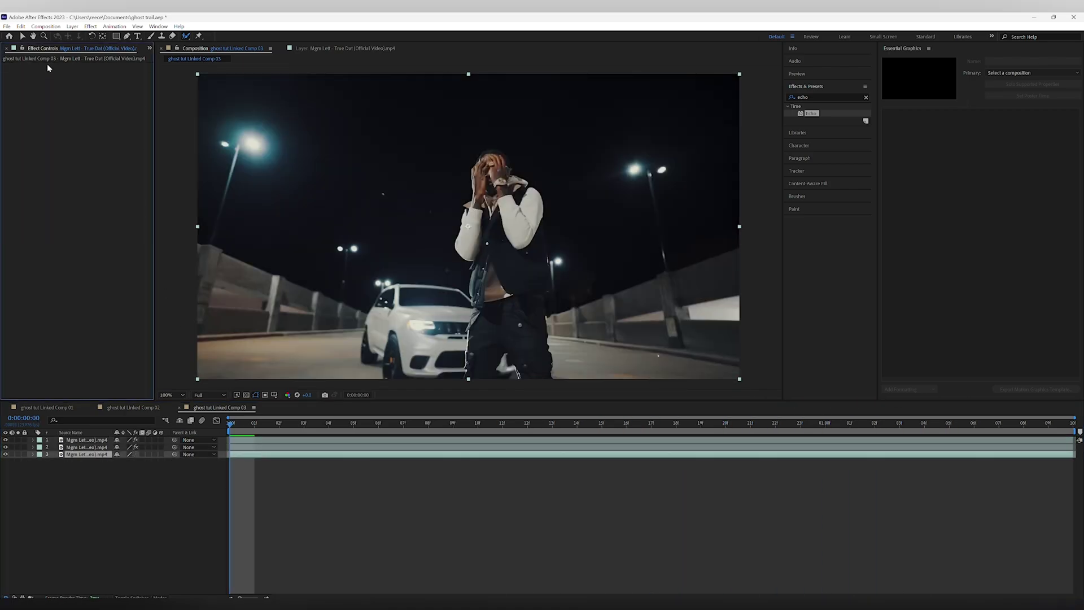
Step: Apply the Echo effect to the middle layer
left_click(34, 447)
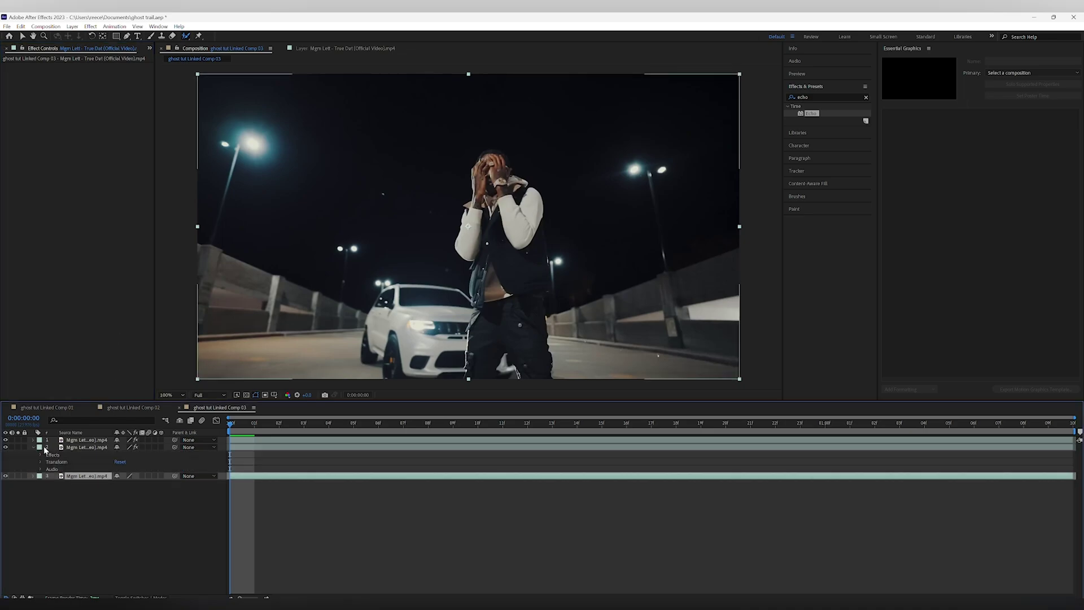
left_click(79, 447)
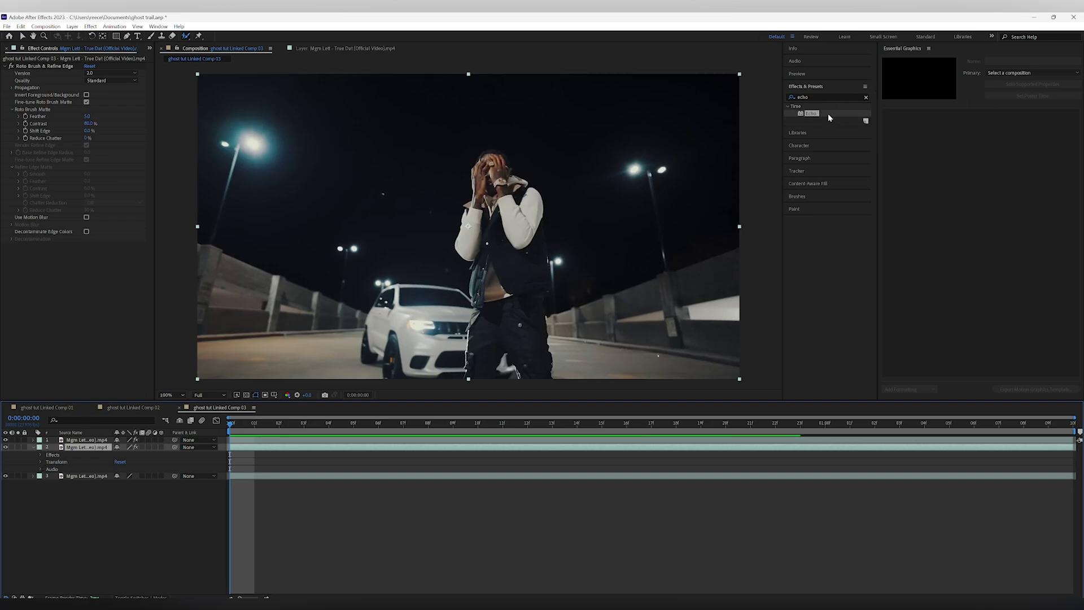
mouse_move(828, 118)
left_mouse_down()
mouse_move(525, 341)
mouse_move(334, 450)
left_mouse_up()
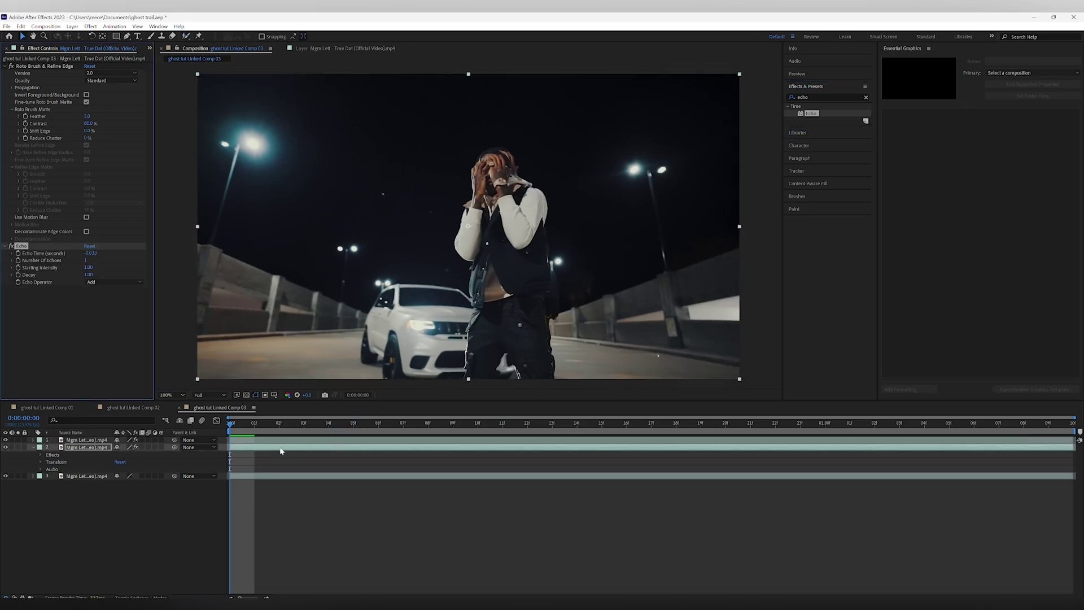
Step: Increase the Echo effect's number of echoes and set its Decay to 0.75
left_click(88, 260)
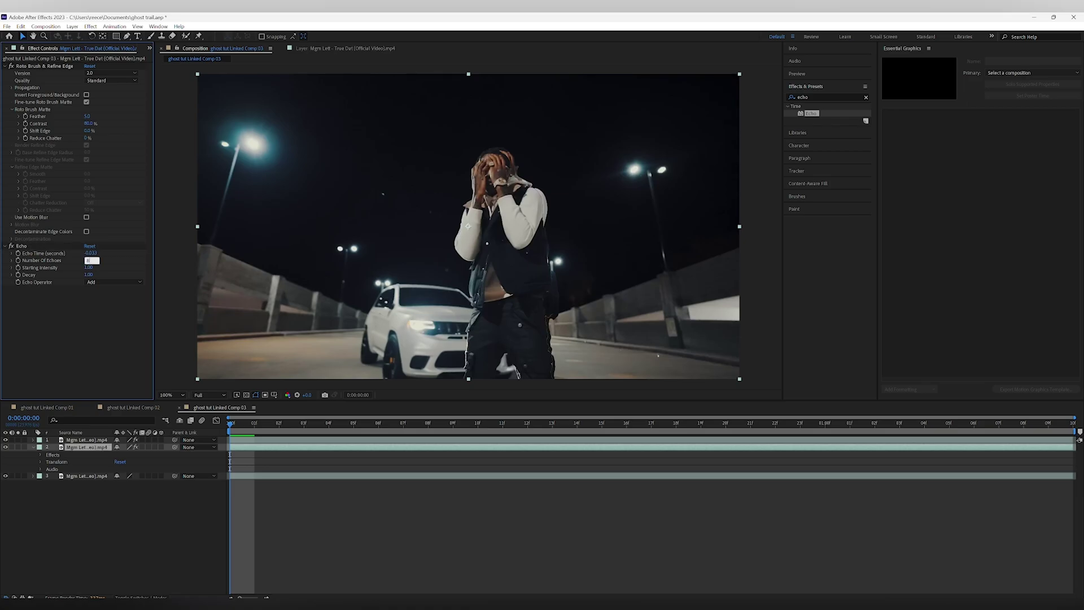
left_click(90, 275)
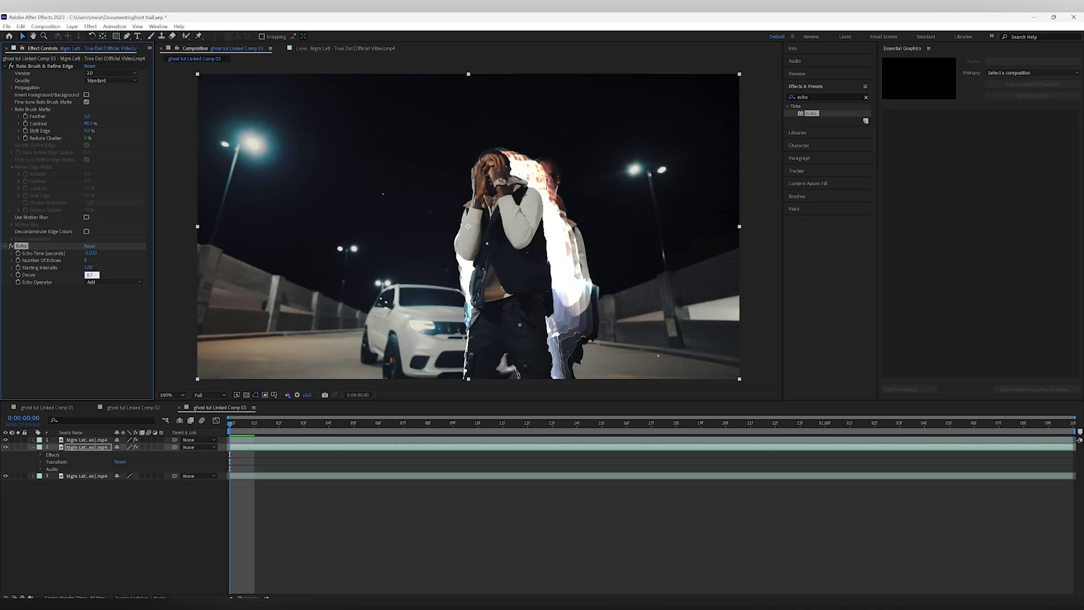
type("0.25")
key("Return")
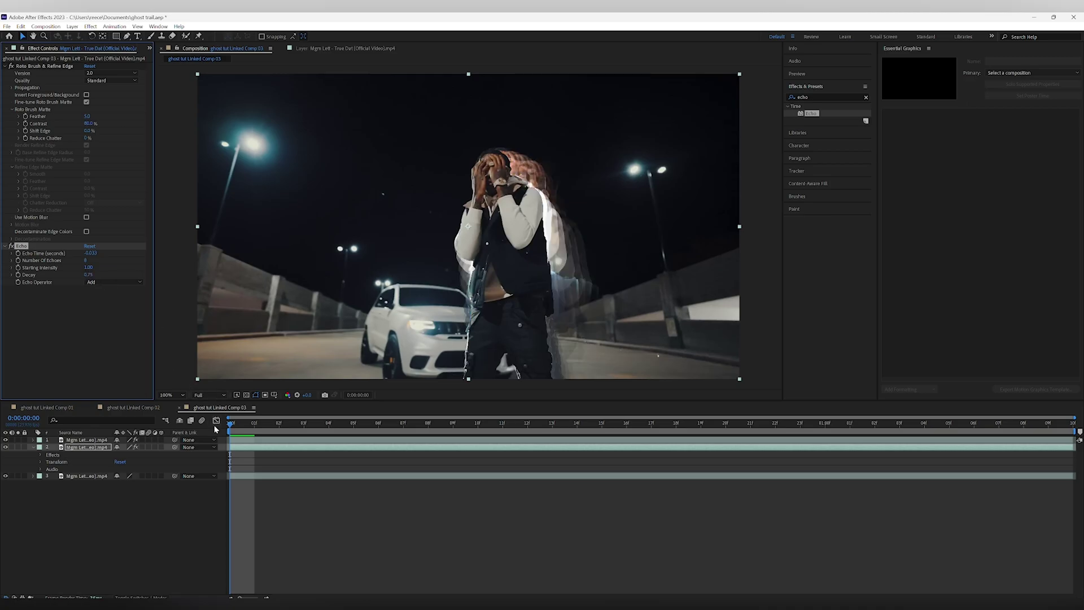
Step: Enable motion blur for the middle layer and the composition, and preview the trail
left_click(148, 447)
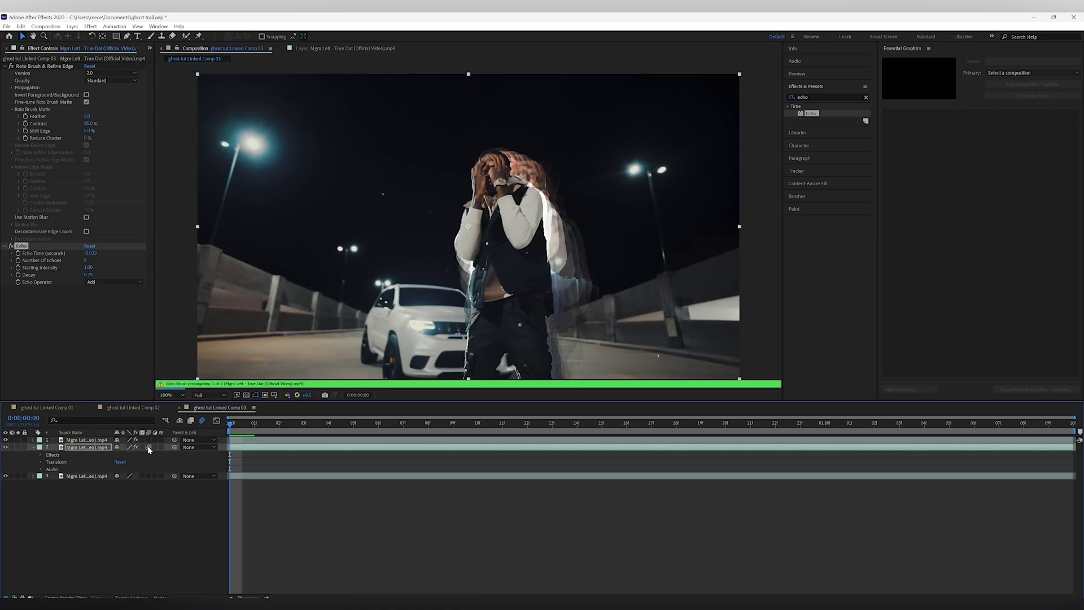
left_click(202, 420)
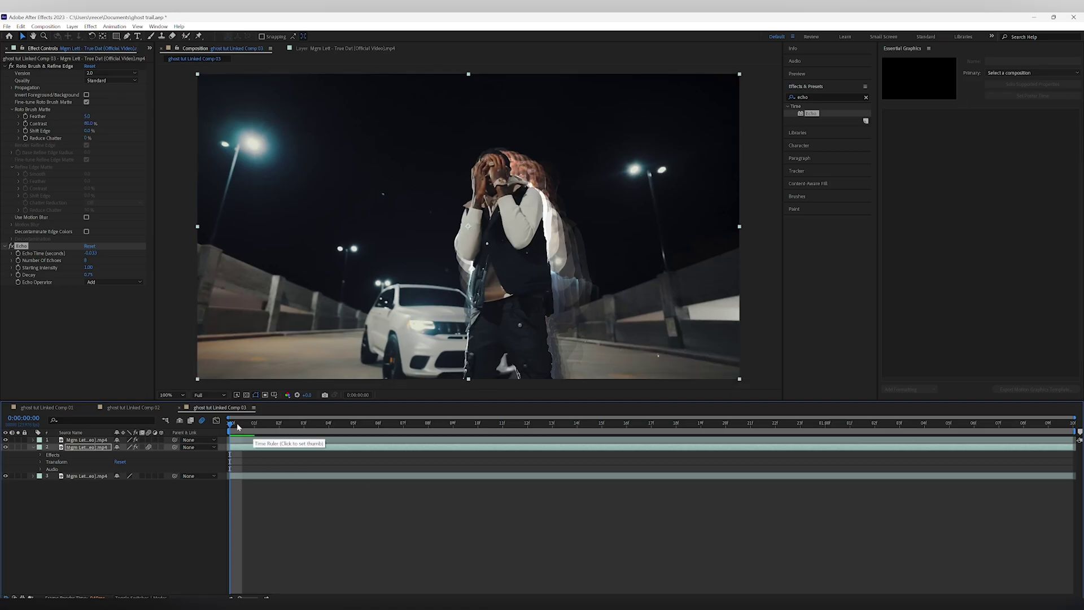
key("space")
Step: Set the middle layer's Roto Brush Matte to Feather 15 and Shift Edge -100%, and preview the composition from the start
left_click(88, 117)
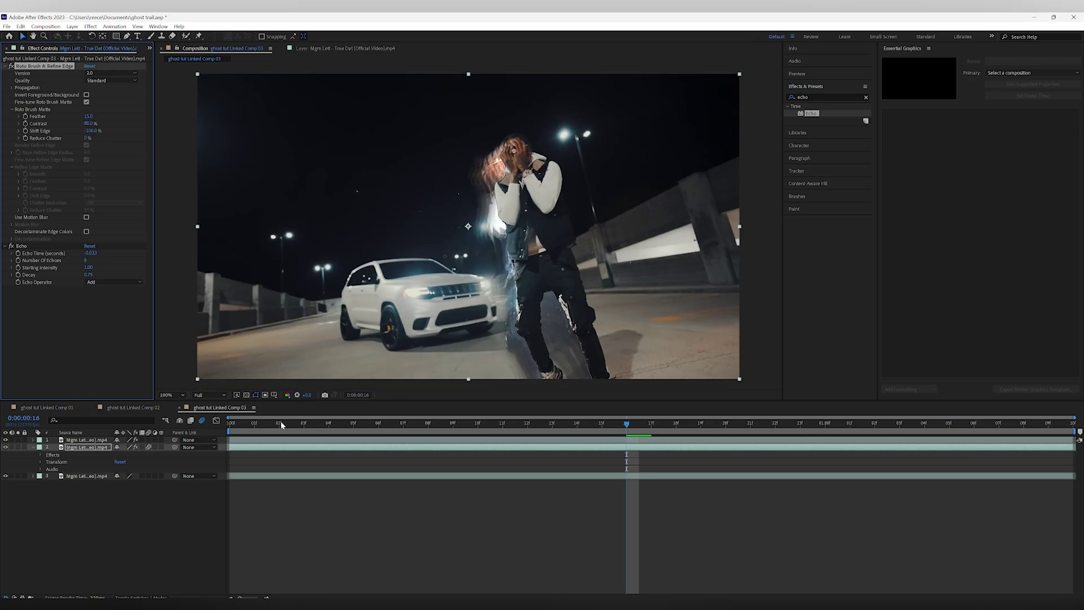
key("space")
key("space")
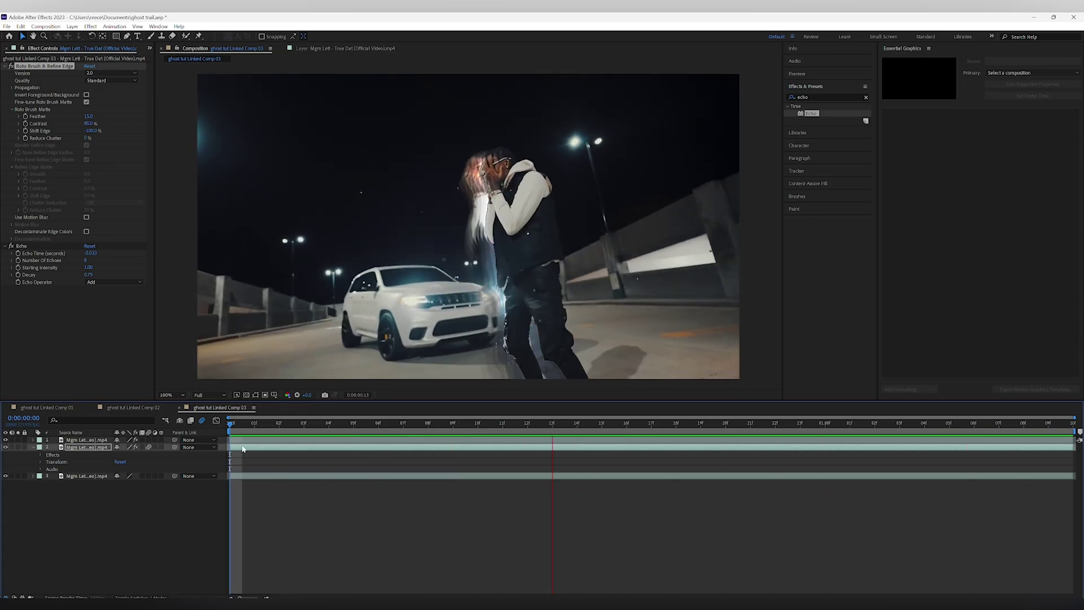
Step: Switch to Premiere Pro, render the sequence preview and play back the newly linked composition and the footage around it
key("alt+Tab")
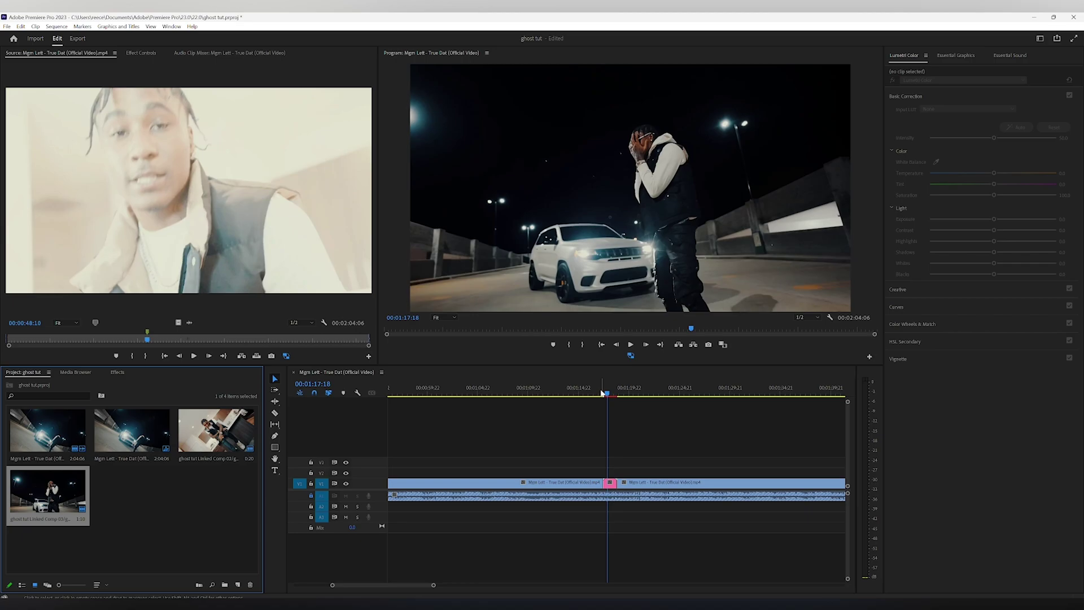
left_click_drag(603, 393, 593, 390)
key("Return")
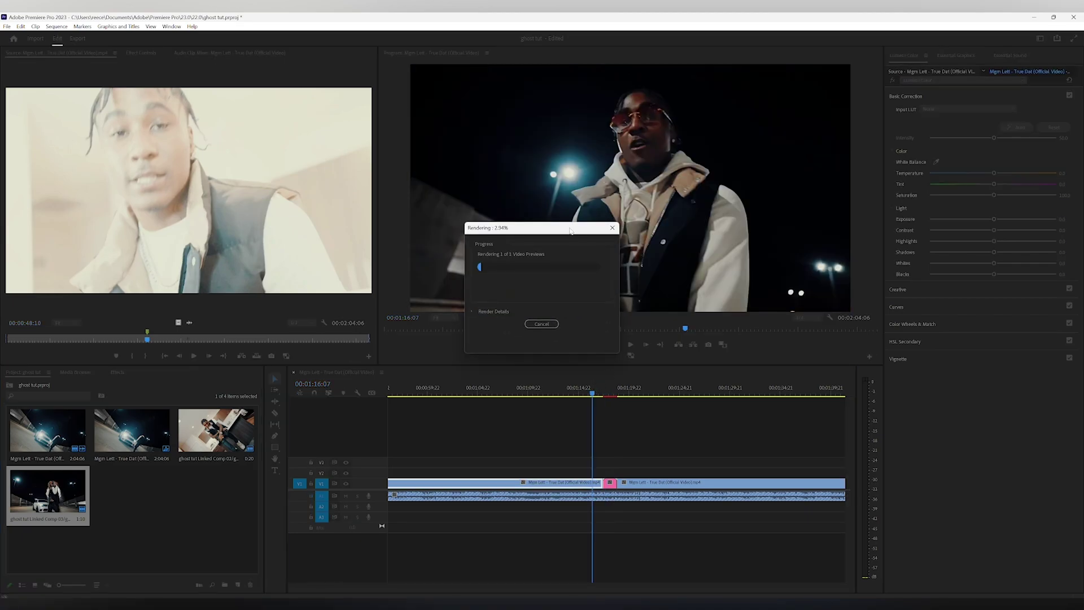
left_click_drag(570, 231, 216, 119)
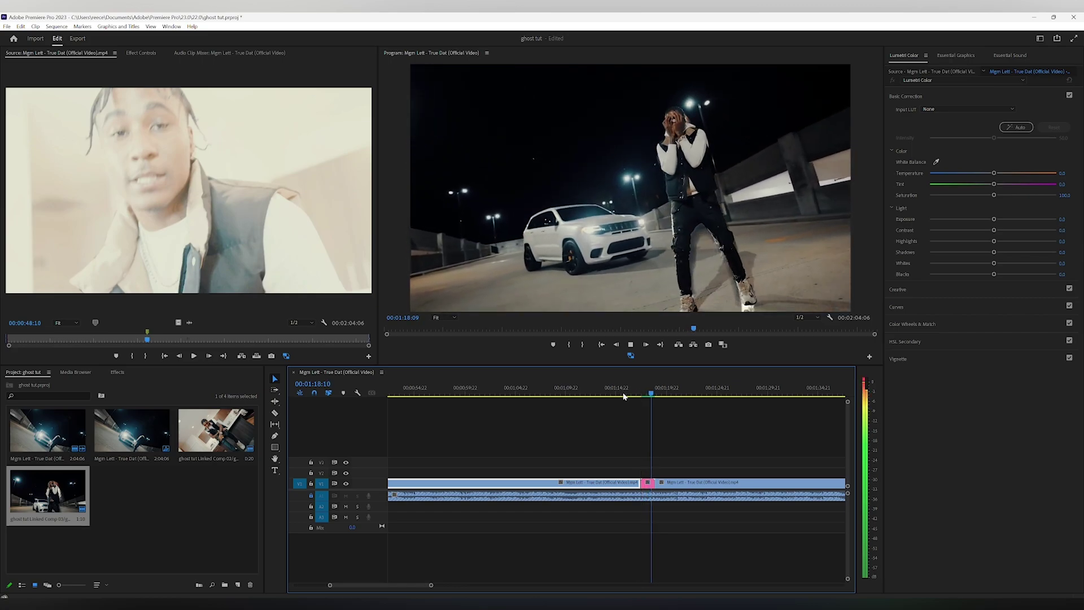
key("space")
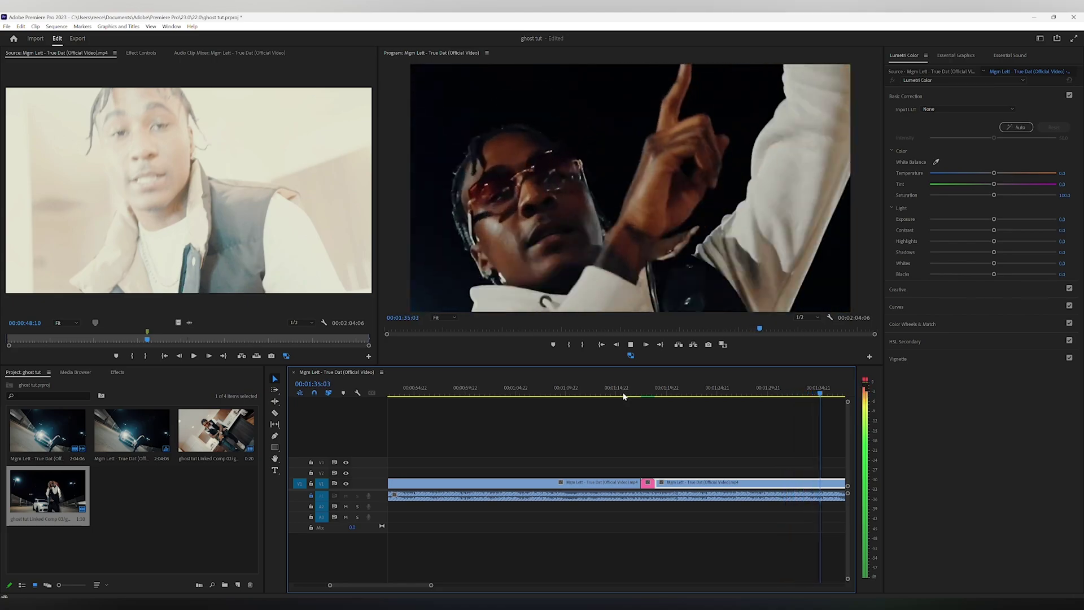
left_click(638, 330)
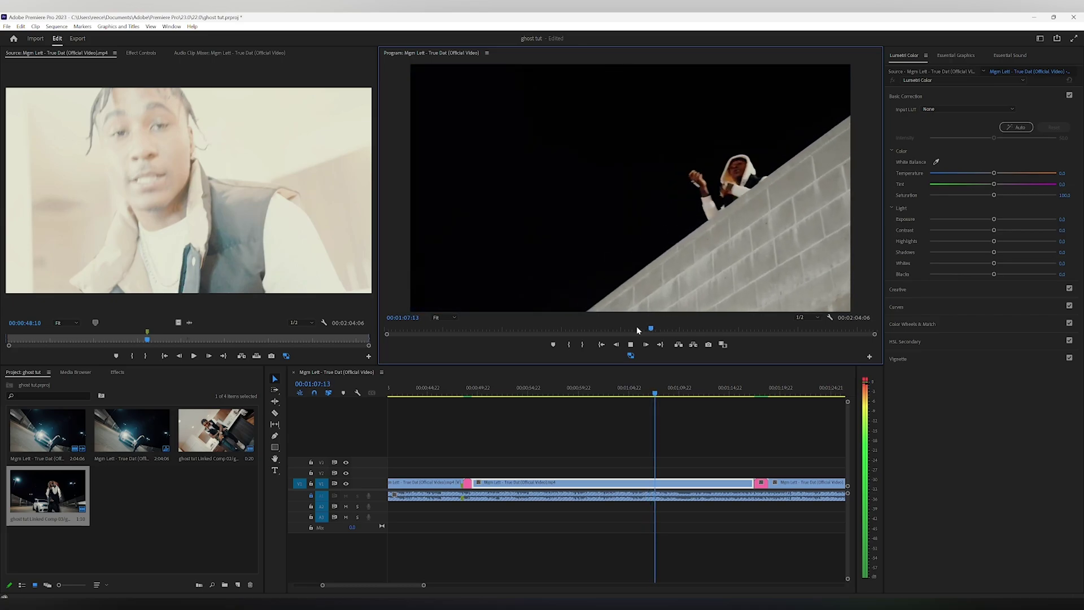